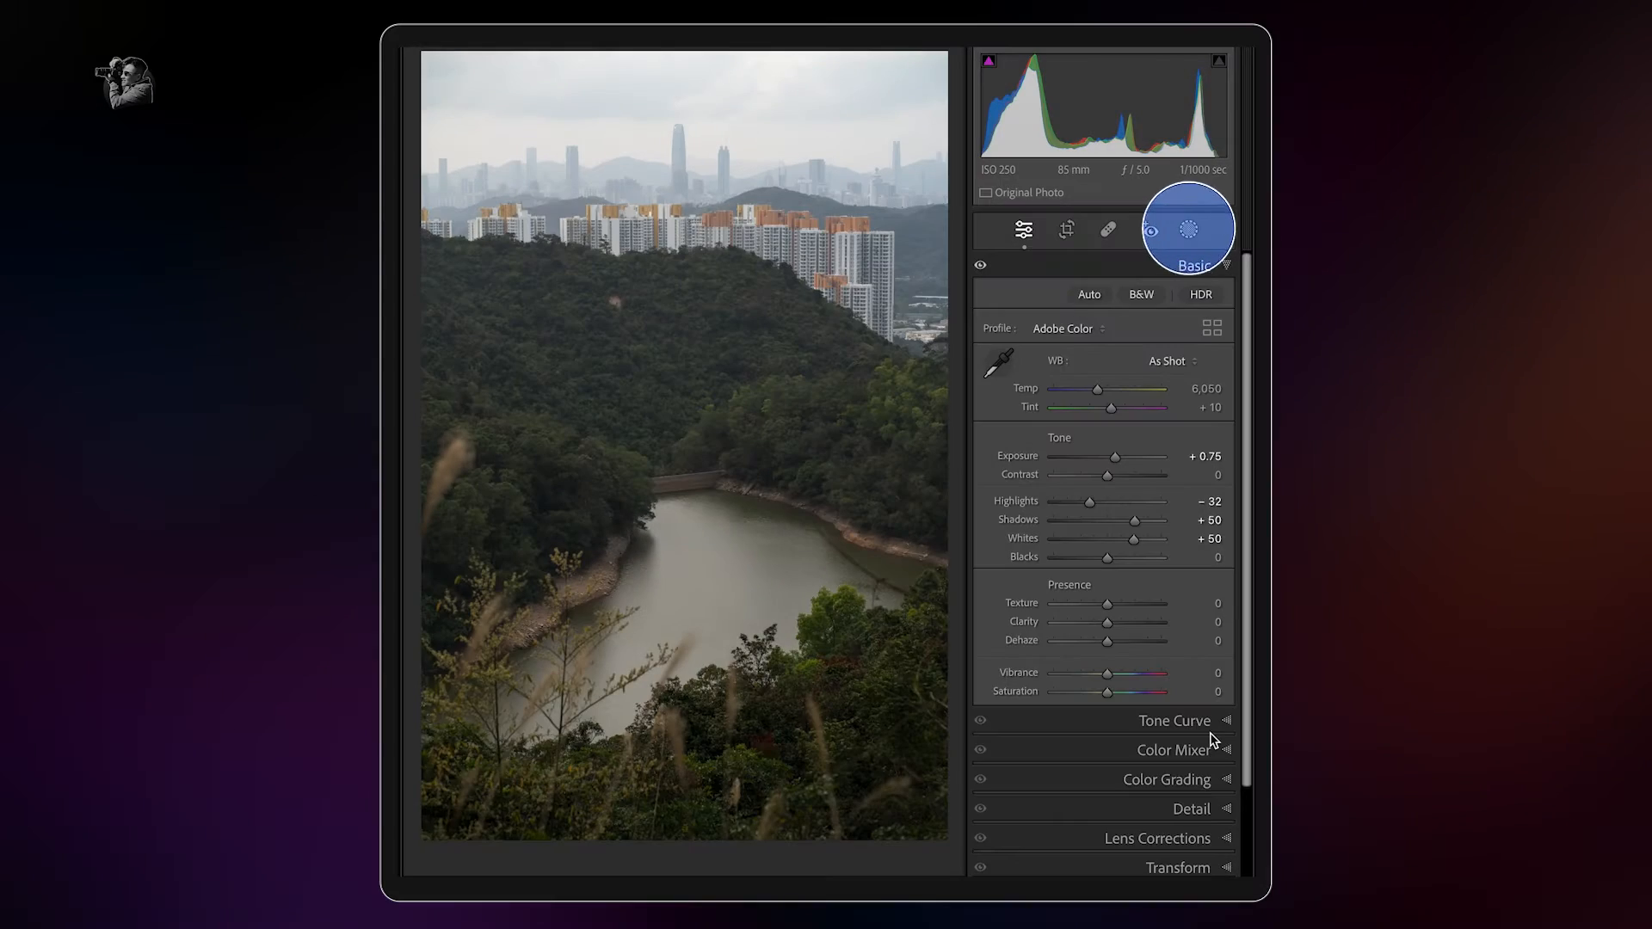
Step: Add a linear gradient mask running down from the sky over the skyline and rename it "Sky mask"
left_click(1188, 233)
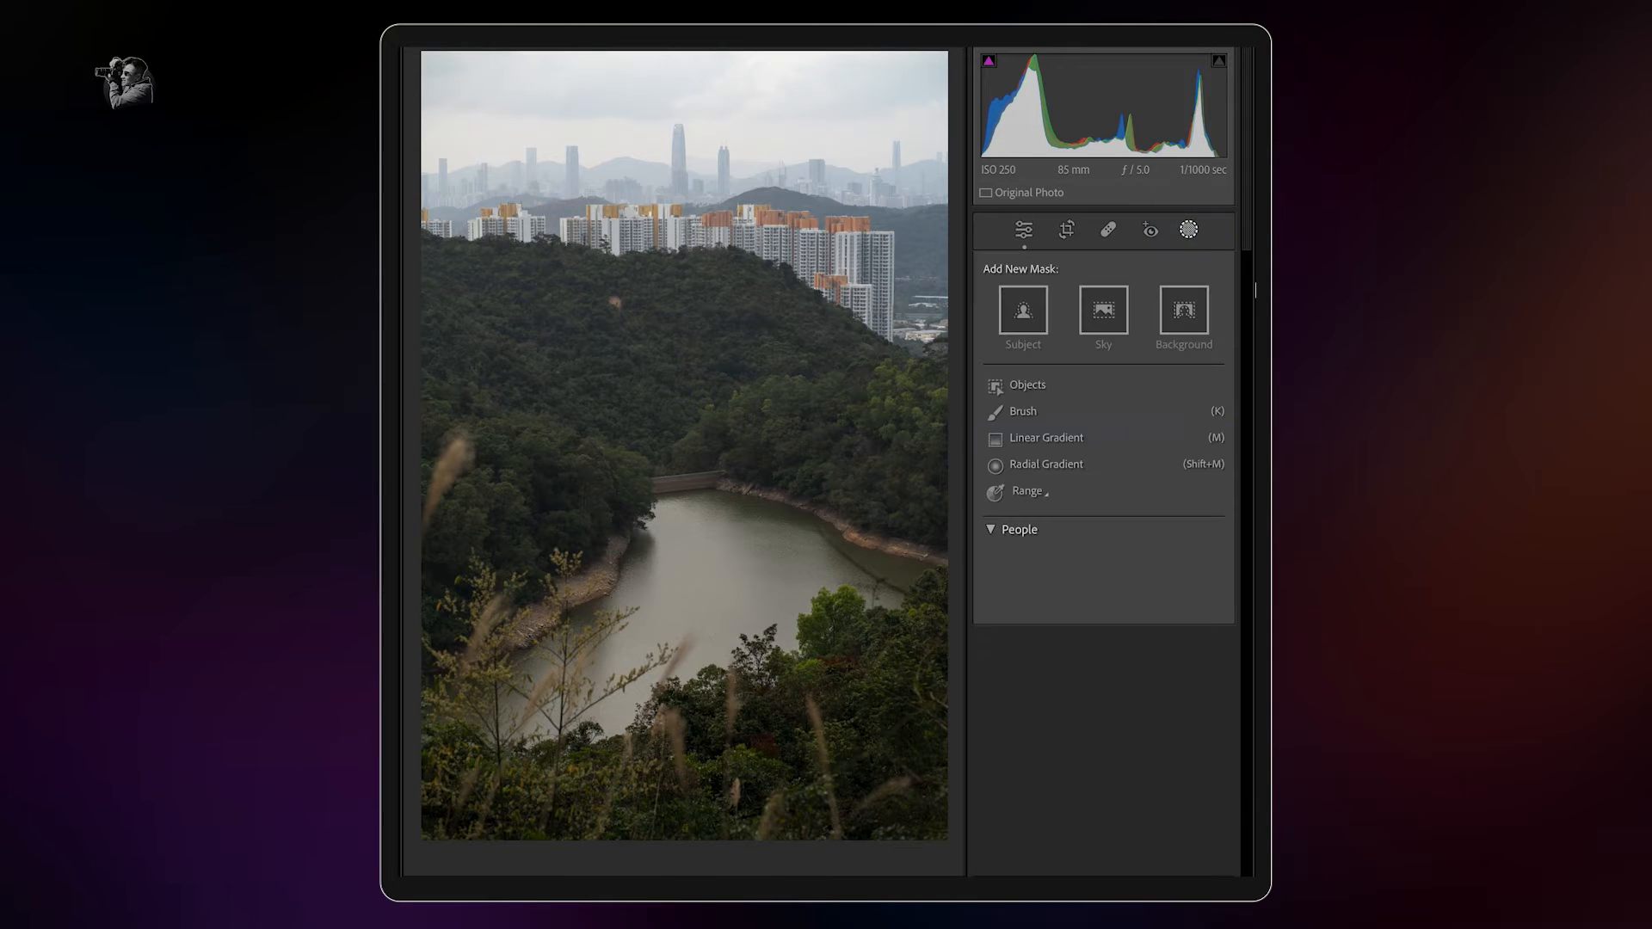
left_click(1077, 443)
left_click_drag(778, 195, 749, 322)
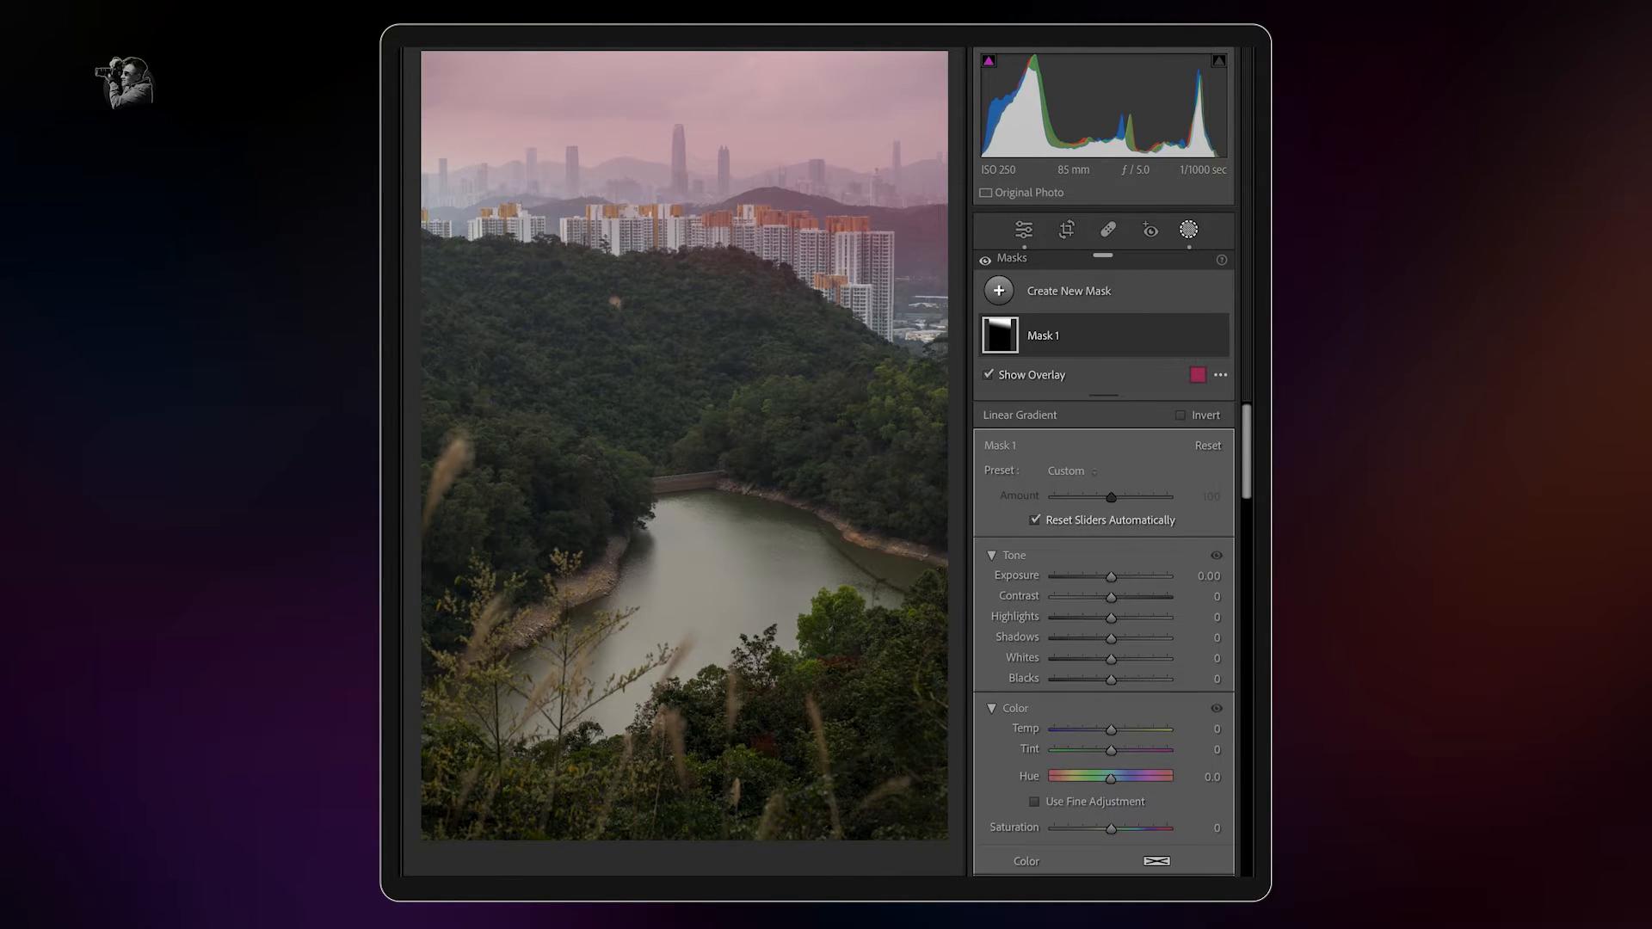
type("Sk")
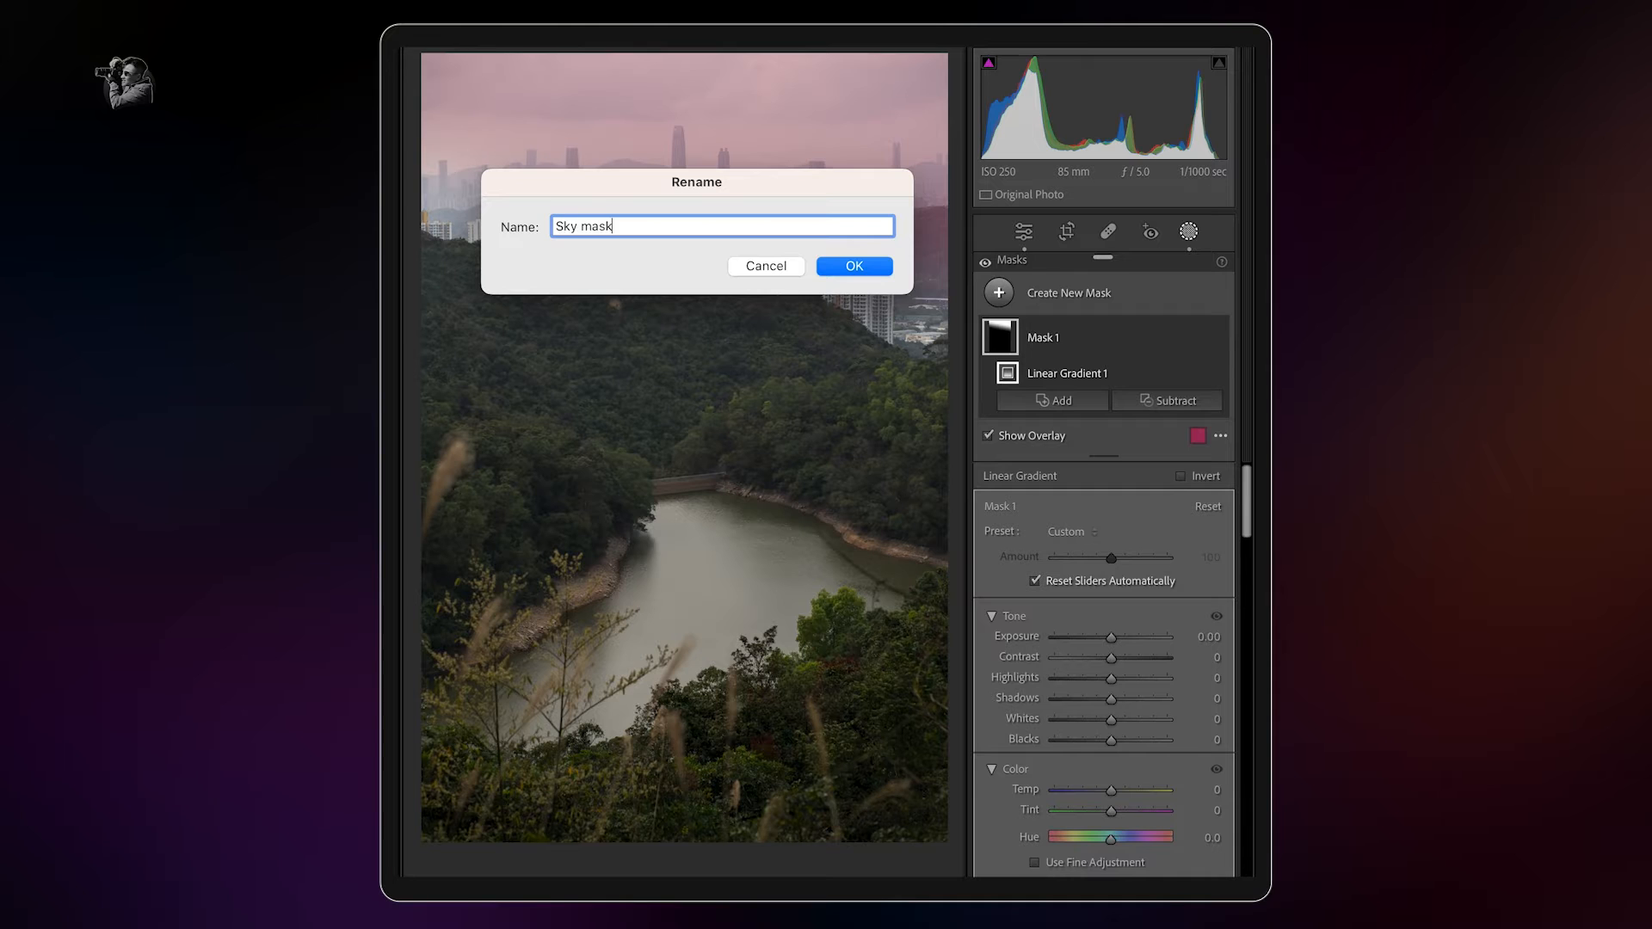
type("y mask")
key("Return")
Step: For the sky mask, set Exposure to −0.53, Highlights to −40, Shadows to −43, Whites to −42 and Dehaze to 22
left_click_drag(1111, 638, 1090, 731)
scroll(1089, 727, "down", 10)
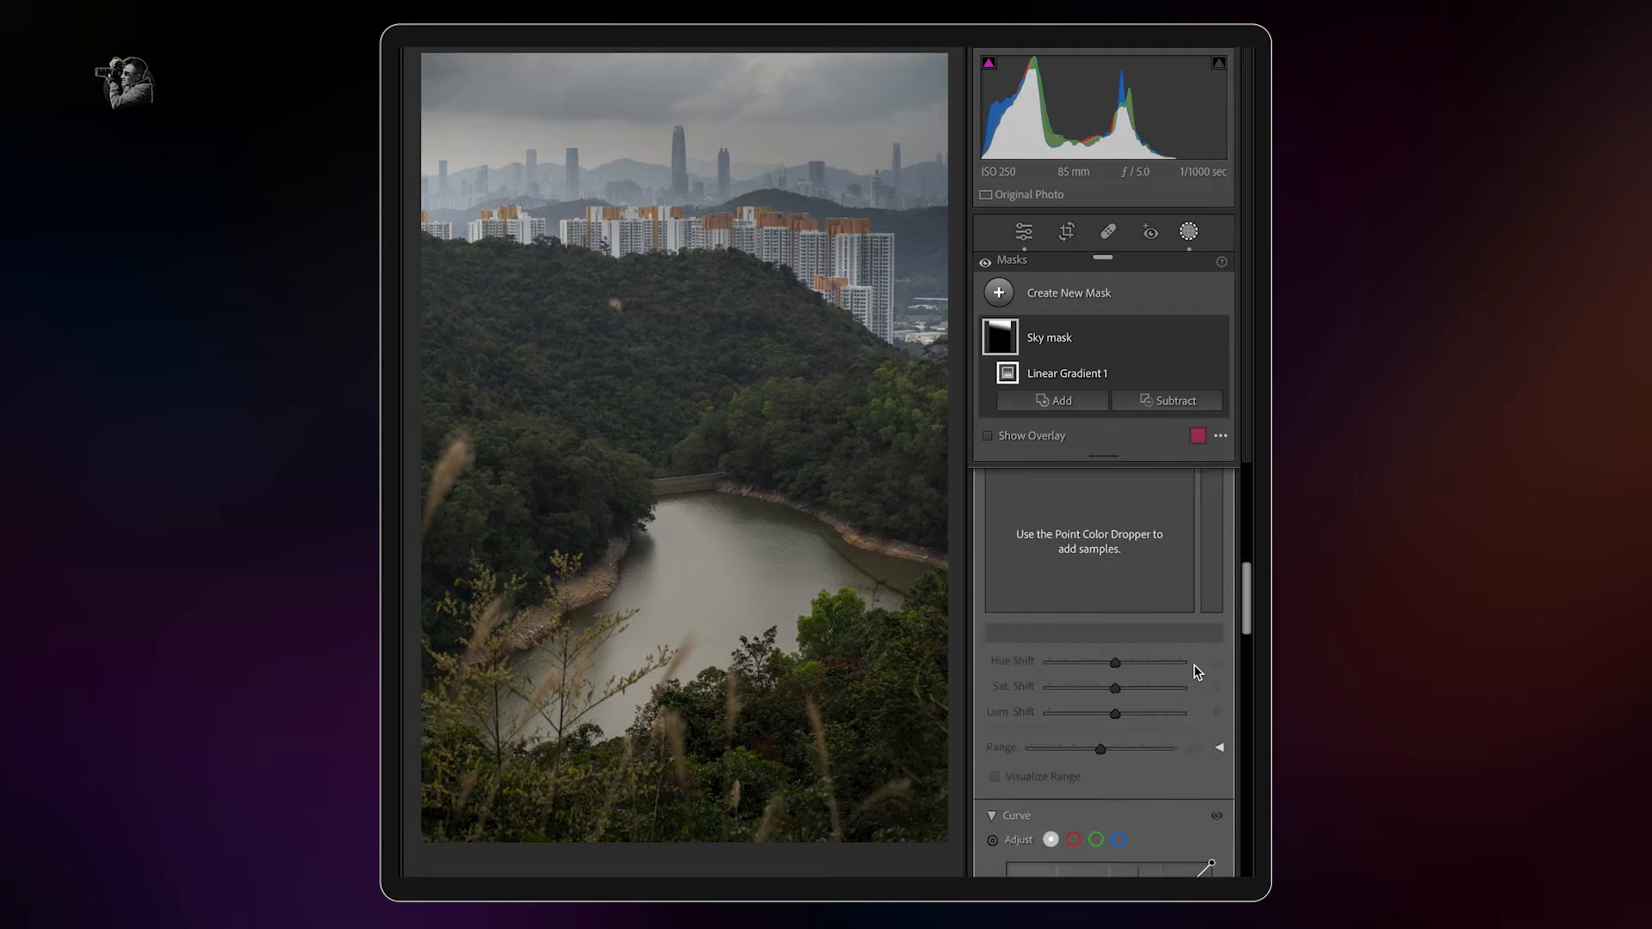
left_click_drag(1111, 653, 1123, 656)
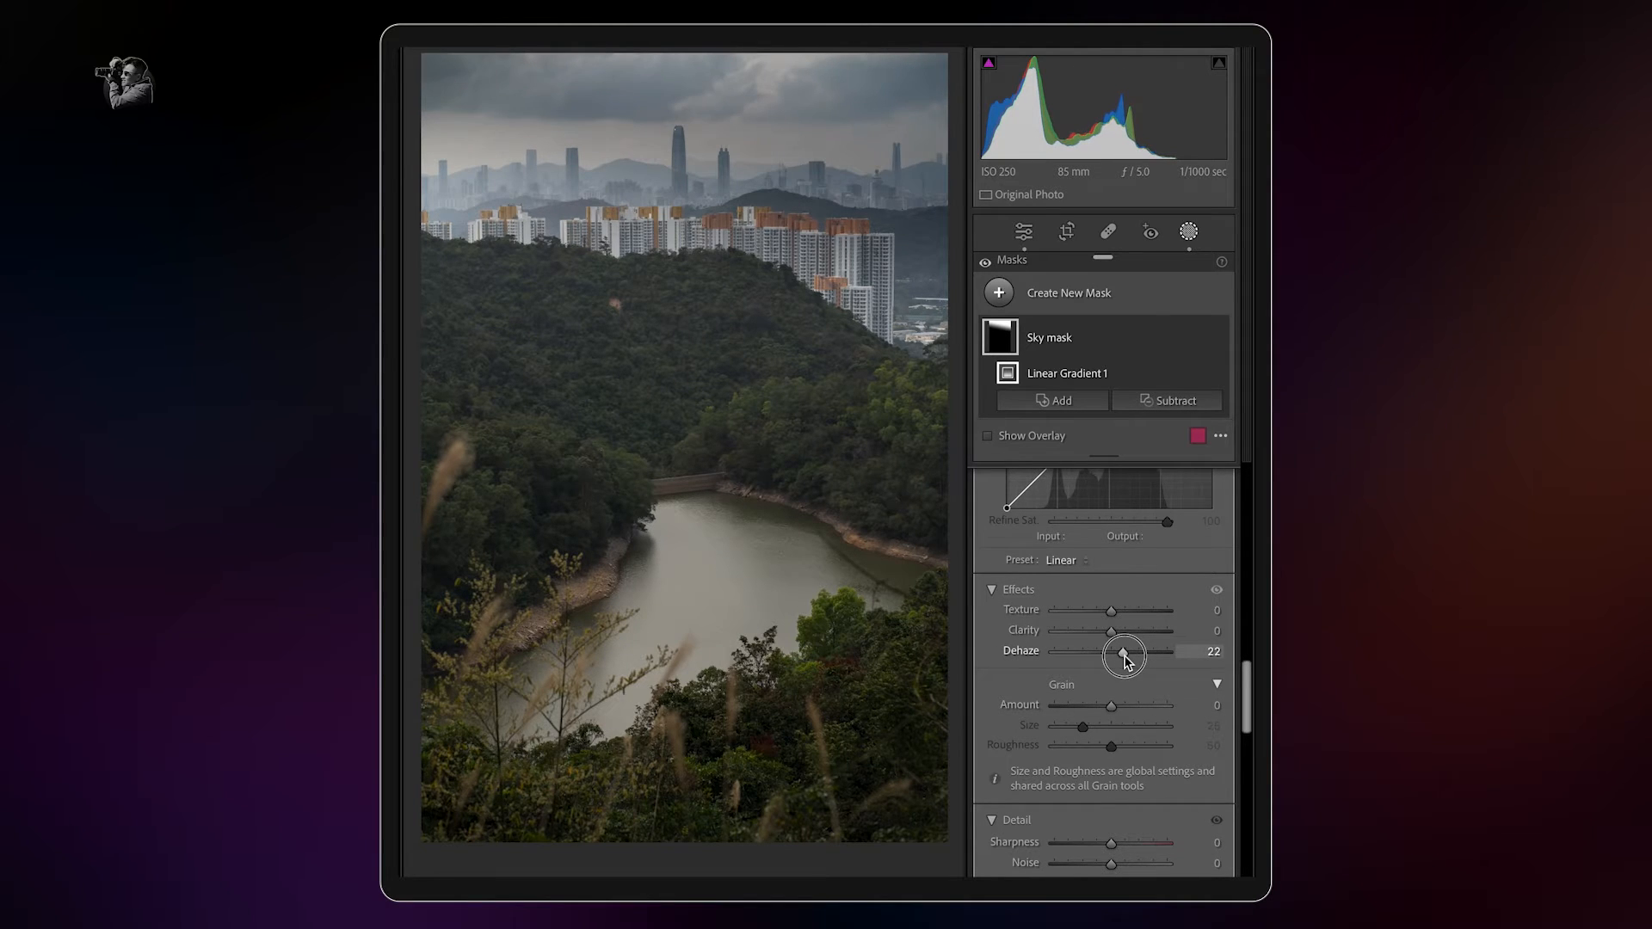
Step: Reduce the sky mask's Saturation to −46 and leave masking
scroll(1229, 701, "up", 8)
scroll(1218, 704, "up", 2)
left_click_drag(1102, 670, 1077, 668)
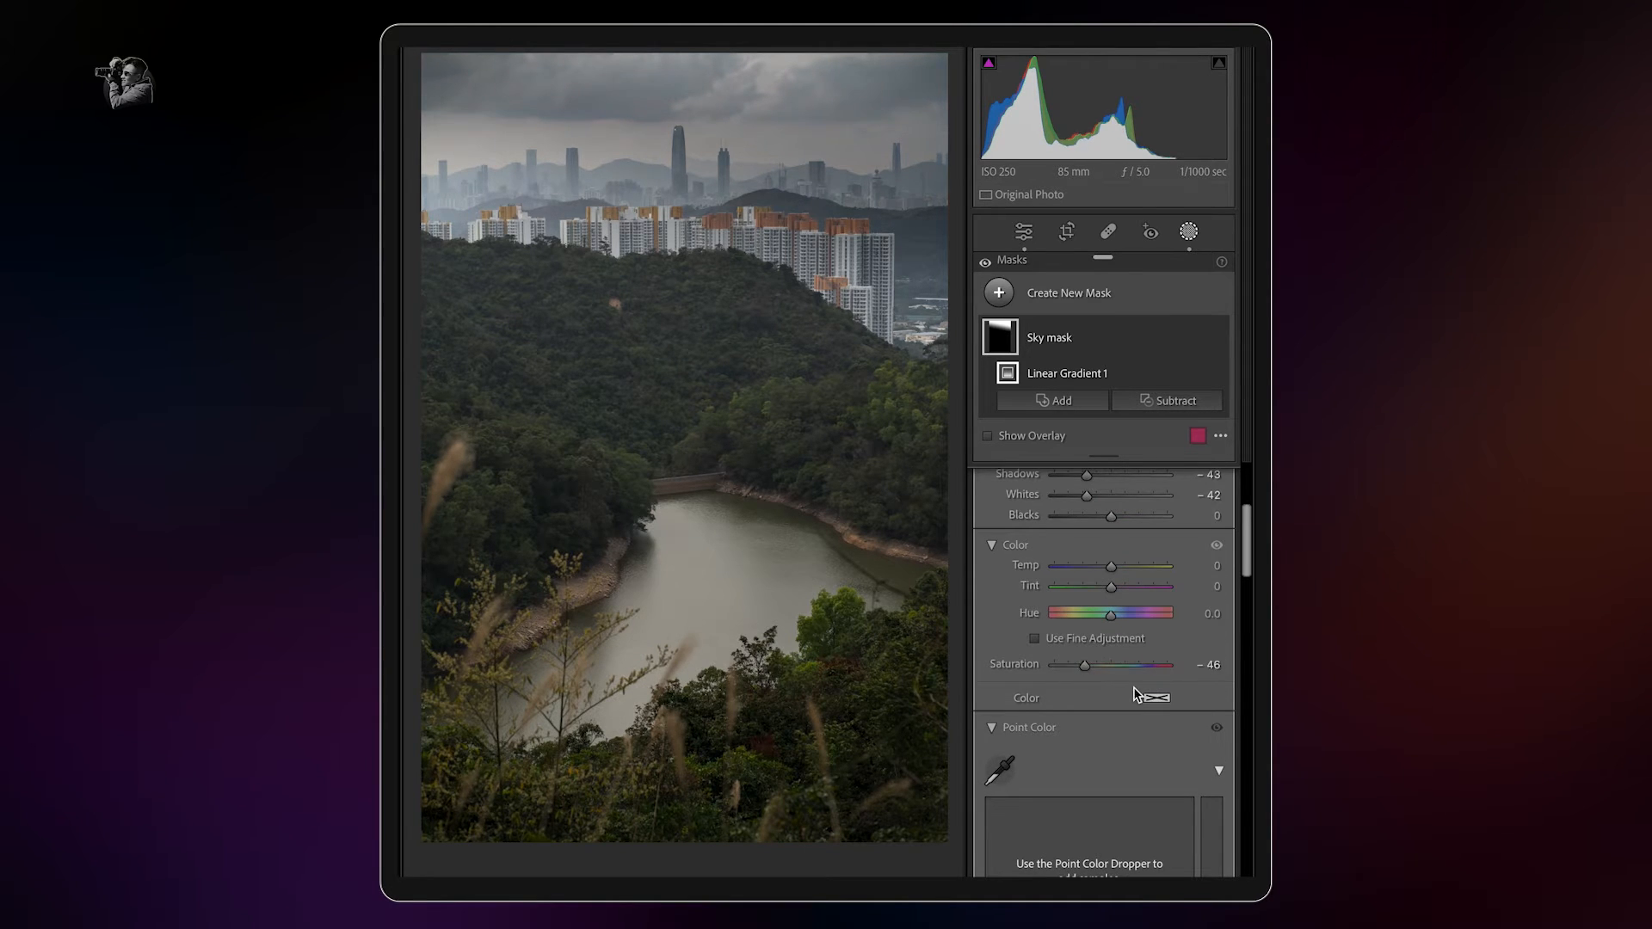
scroll(1135, 691, "up", 7)
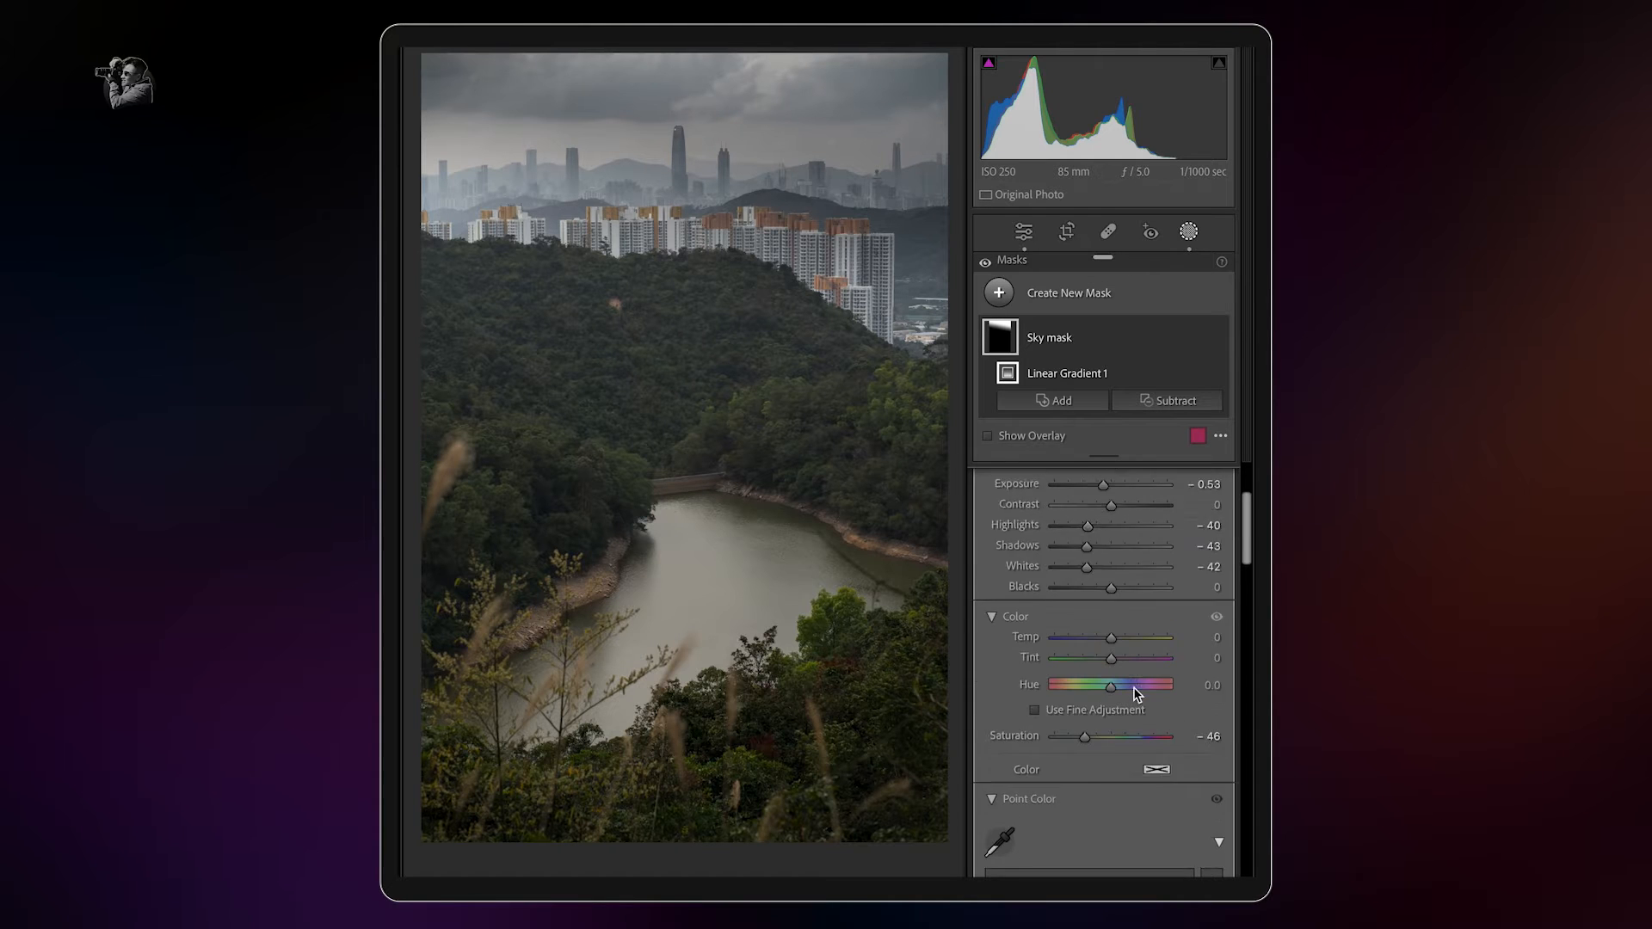
left_click(1188, 236)
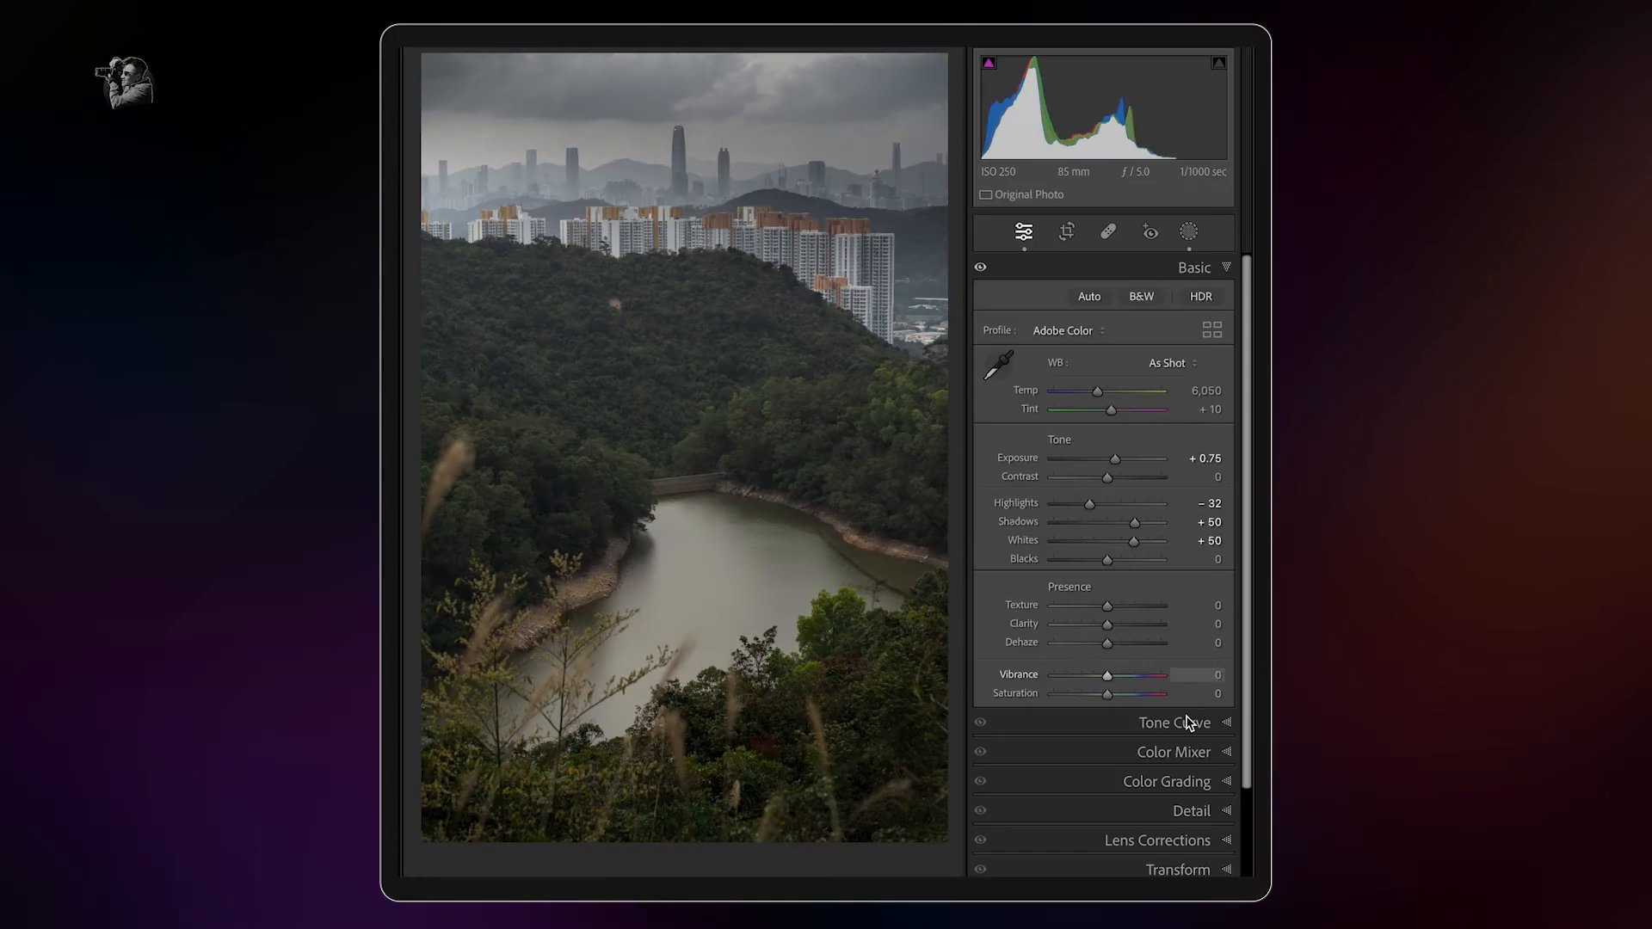
Step: Add three points on the diagonal of the RGB tone curve, at the quarter, middle and three-quarter grid intersections
left_click(1187, 723)
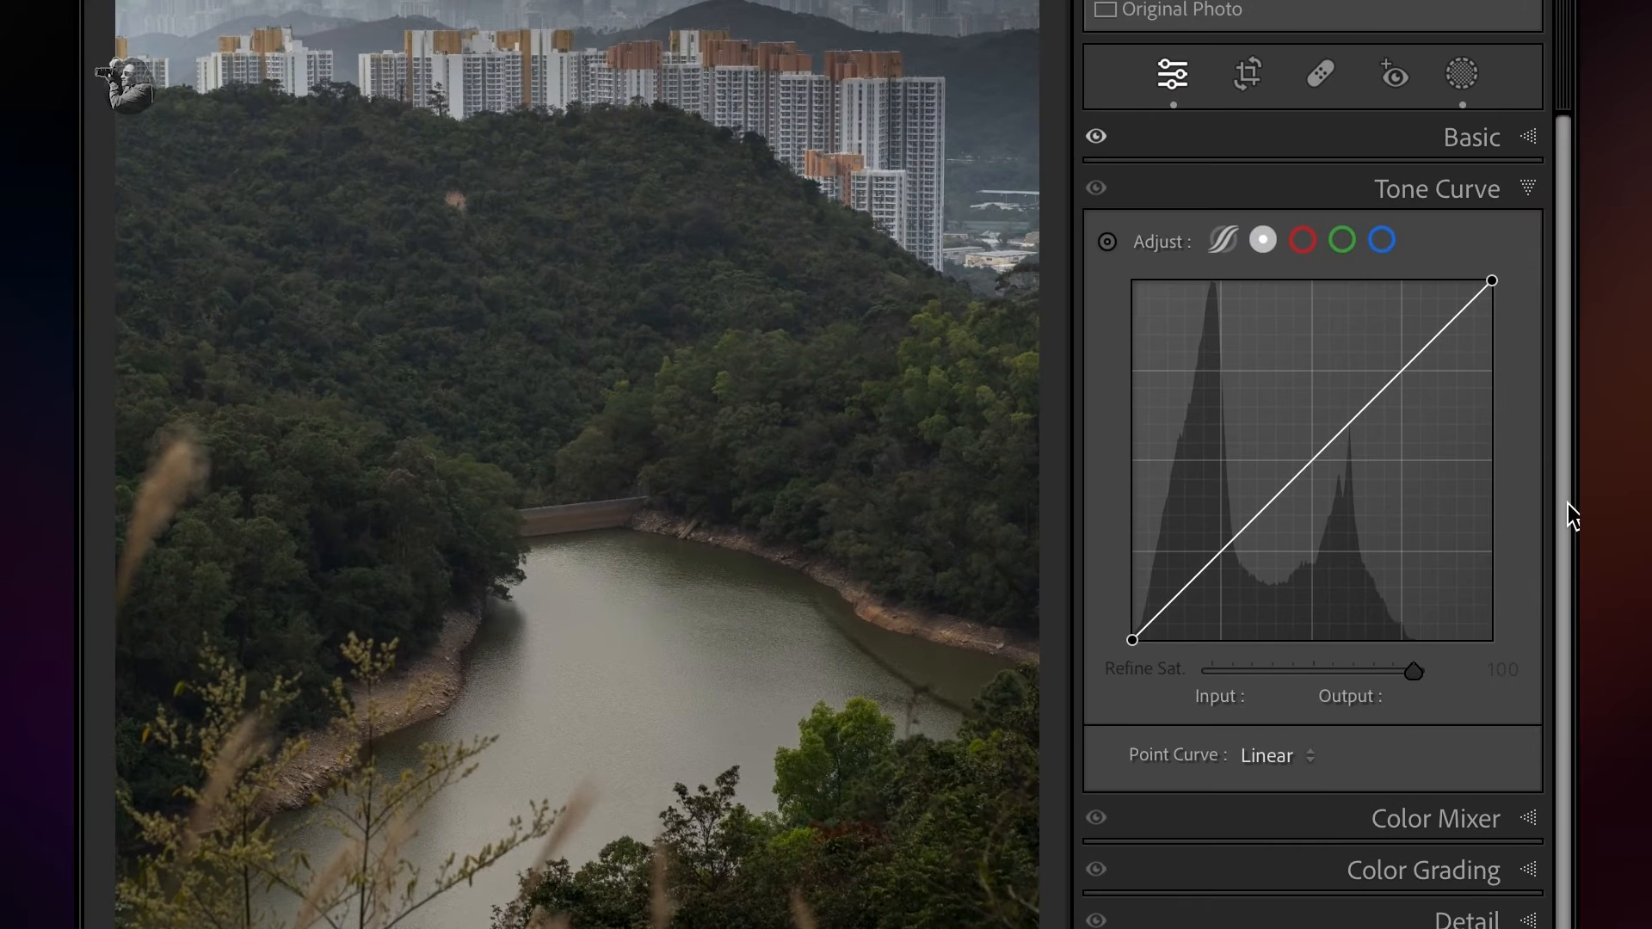
left_click(1312, 461)
left_click(1223, 549)
left_click(1402, 371)
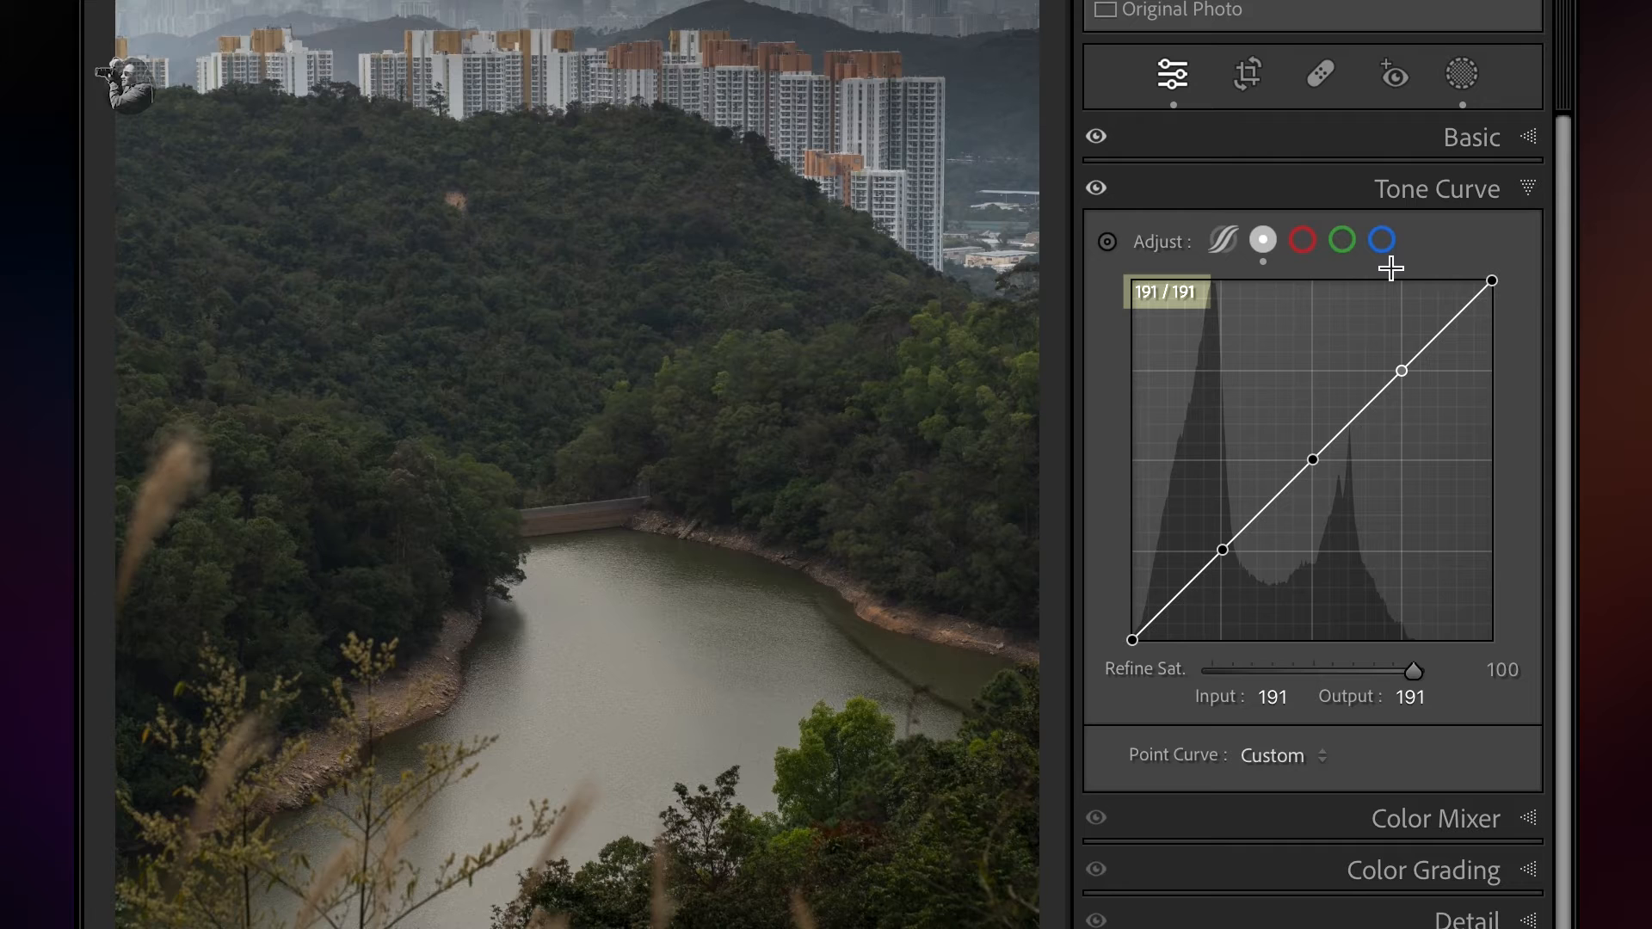
mouse_move(1313, 459)
left_mouse_down()
mouse_move(1335, 472)
mouse_move(1313, 477)
left_mouse_up()
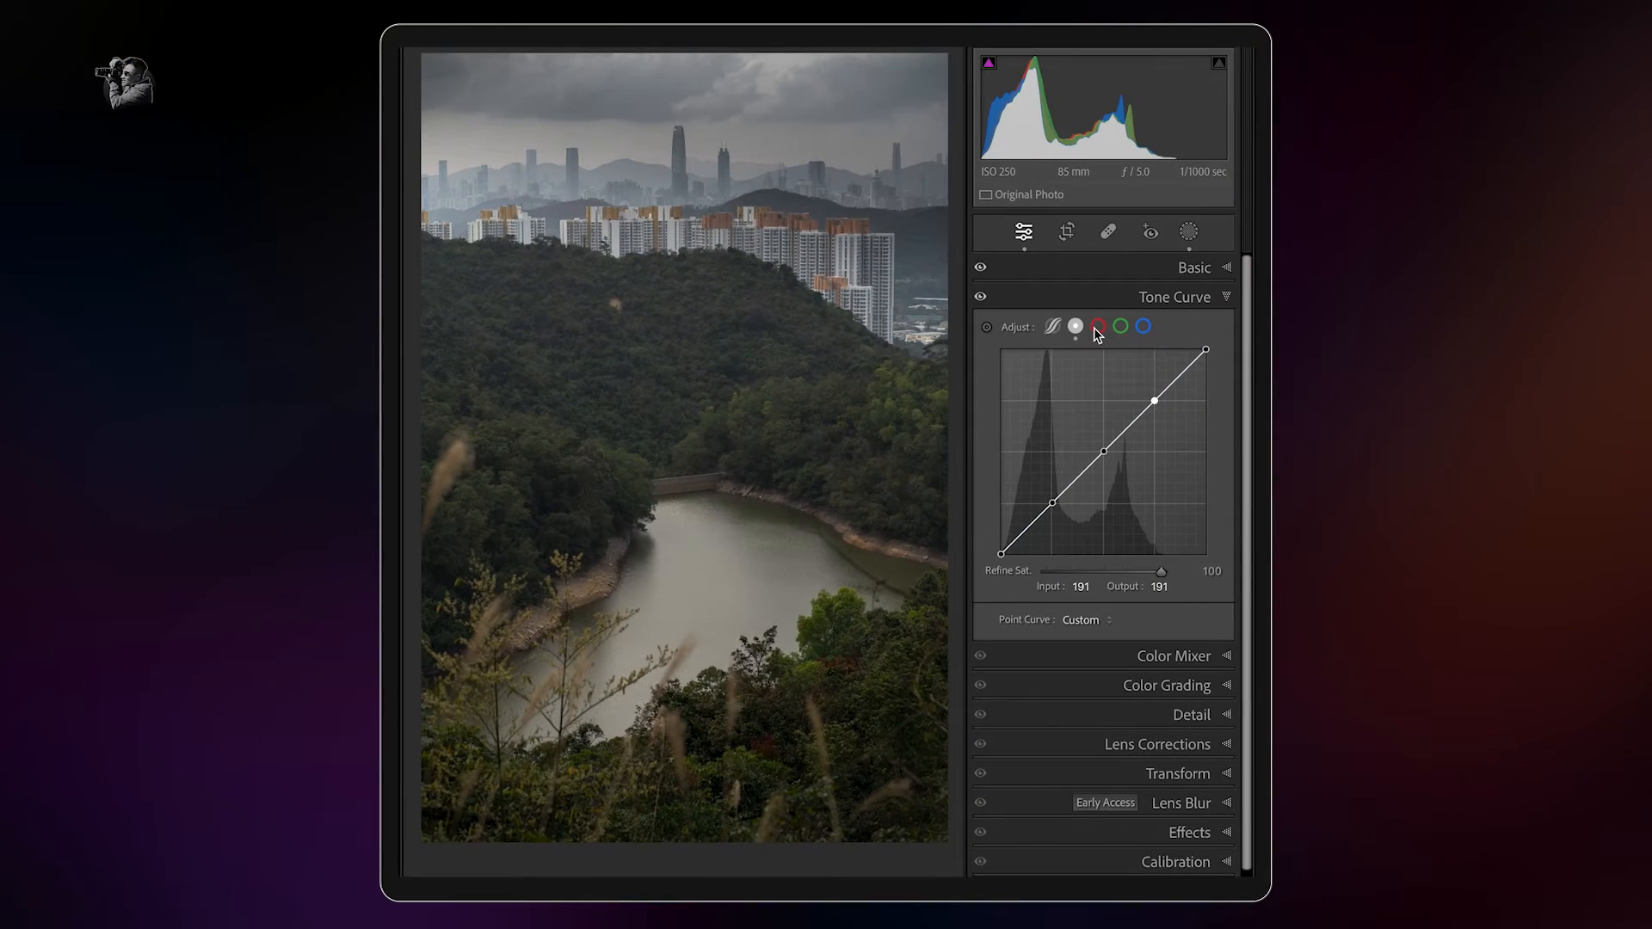
Step: Add matching shadow, midtone and highlight points on the diagonals of the red, green and blue tone curves
left_click(1195, 286)
left_click(1104, 453)
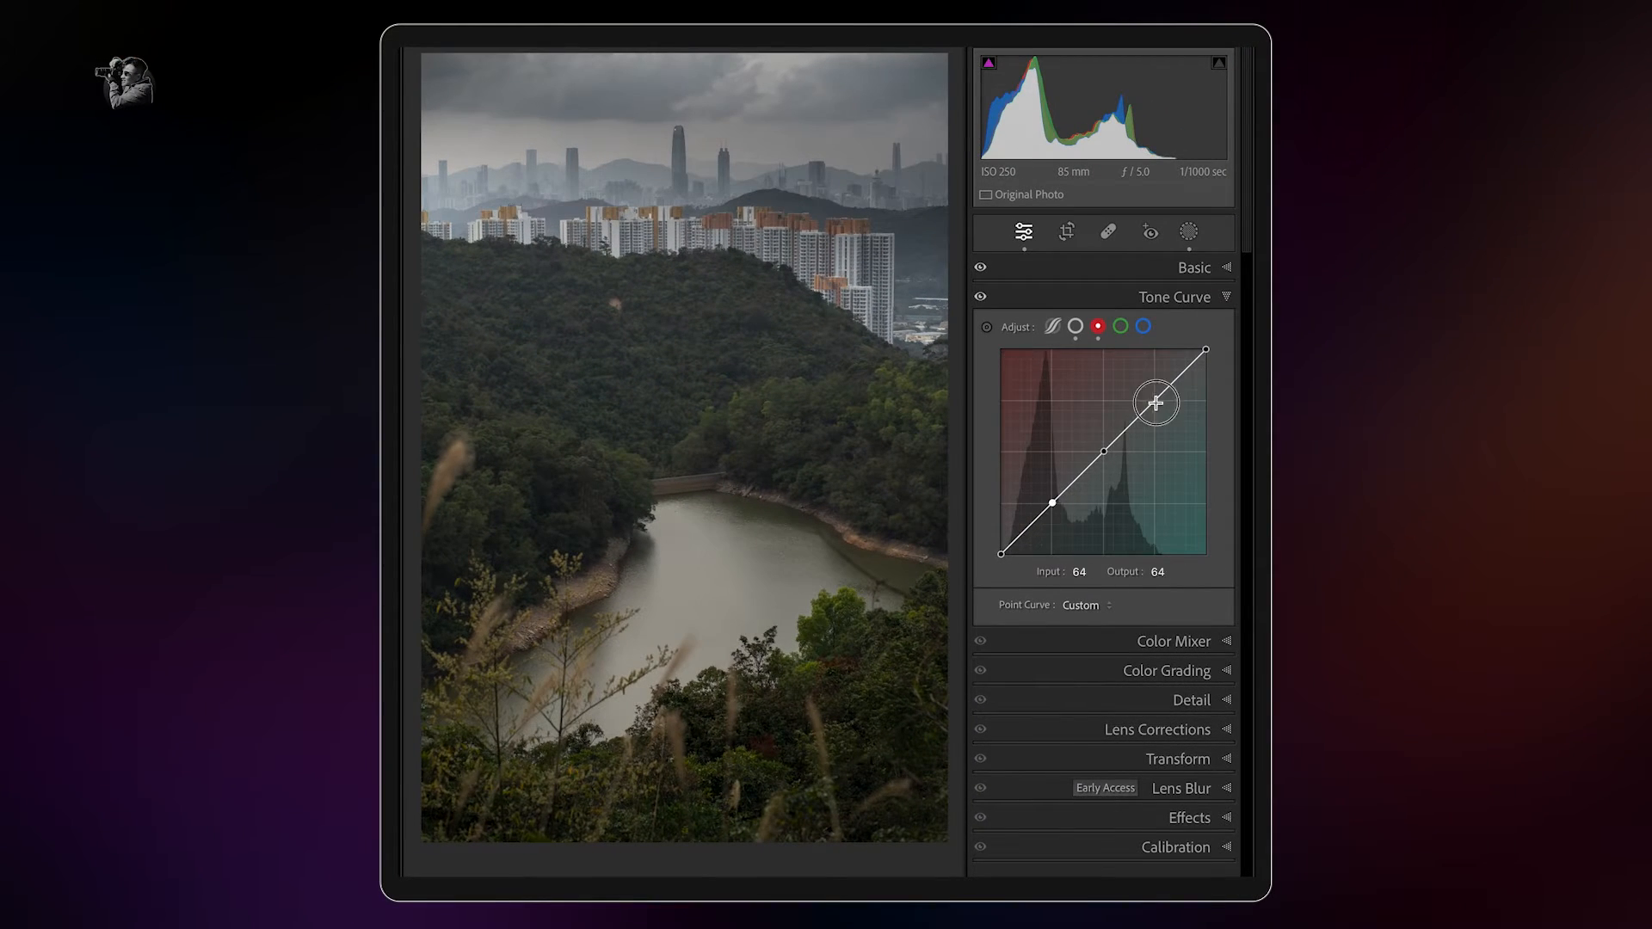
left_click(1120, 326)
left_click(1143, 325)
left_click(1104, 451)
Step: Brighten the midtones by setting the RGB tone curve's middle point output to 140
left_click(1076, 328)
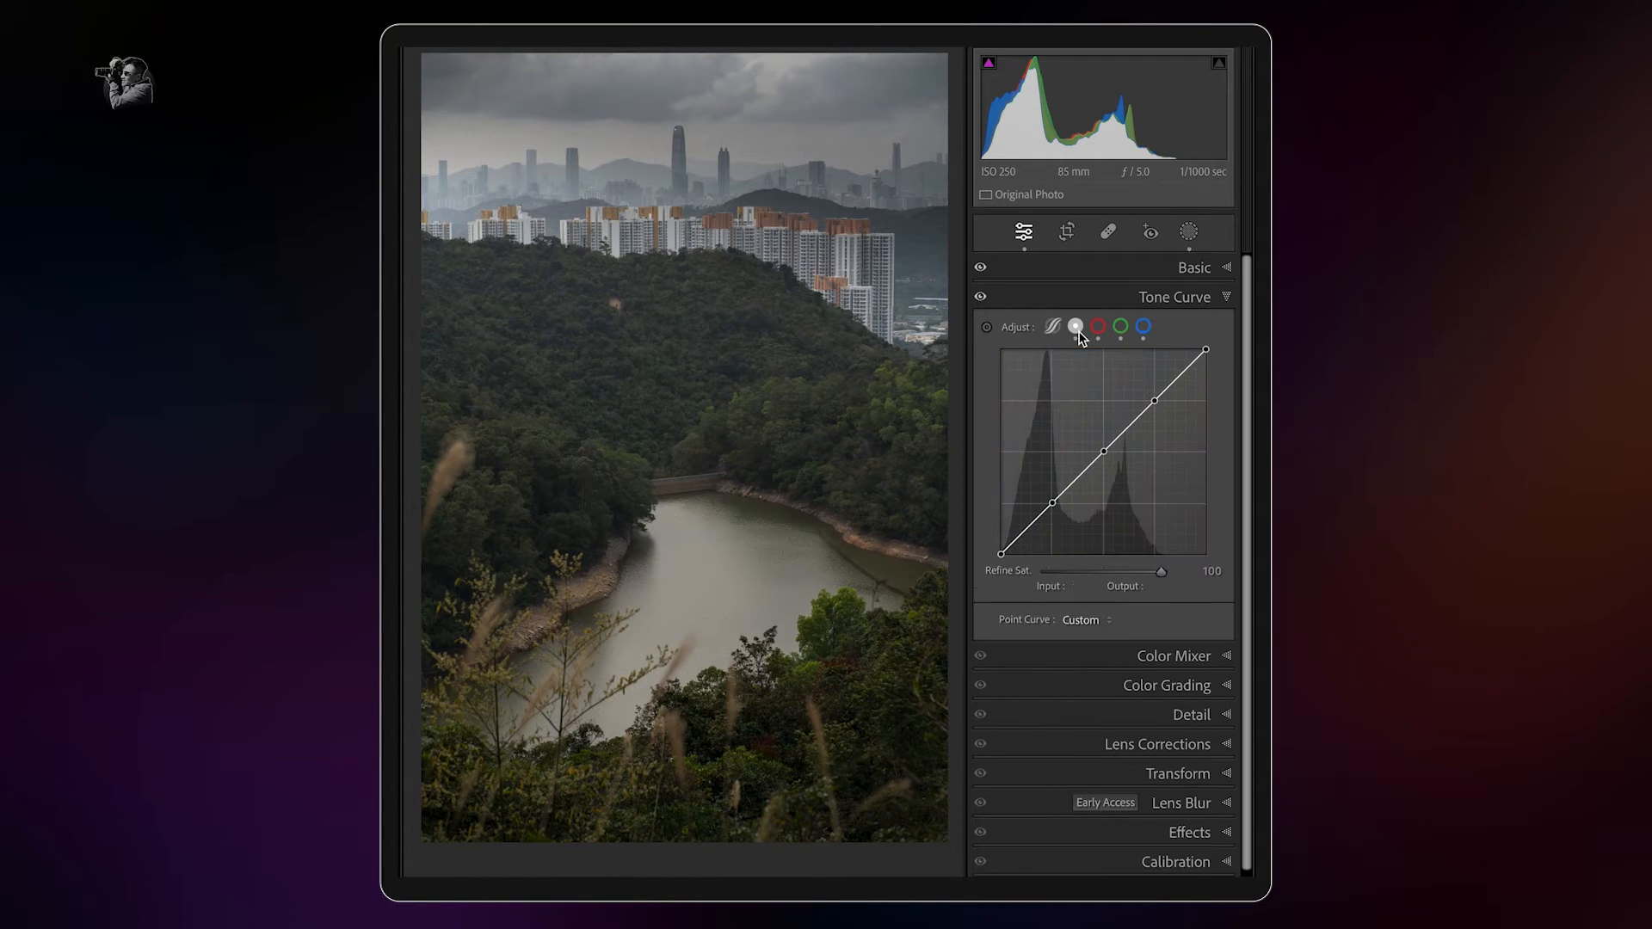
left_click(1105, 453)
left_click_drag(1106, 456, 1108, 447)
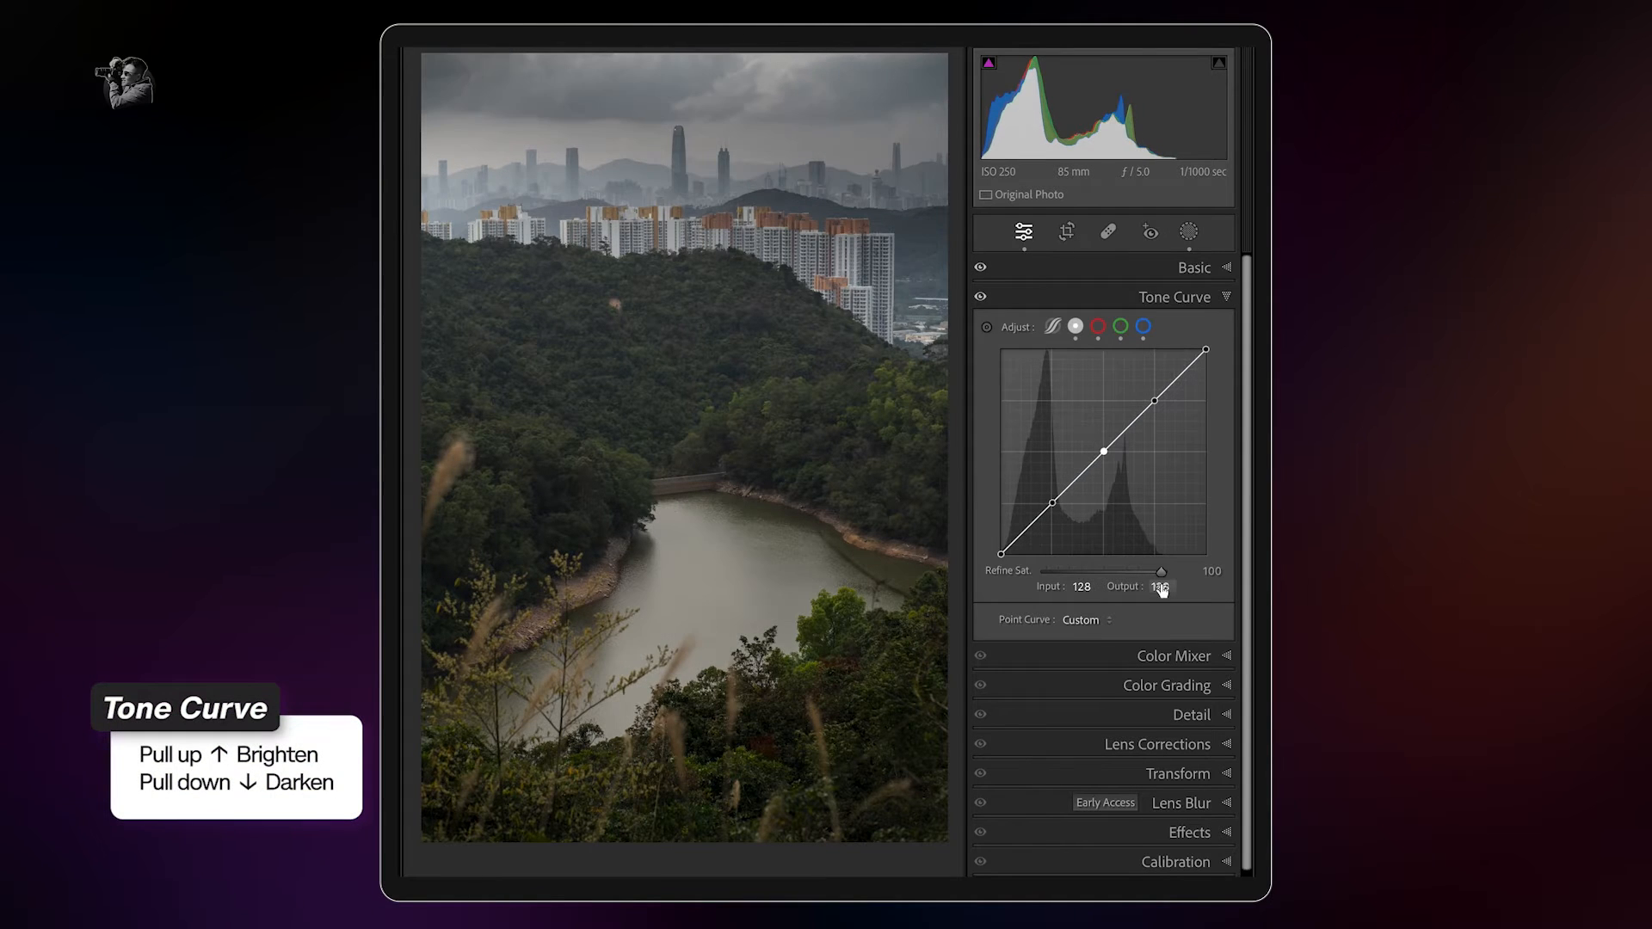
left_click(1161, 588)
type("140")
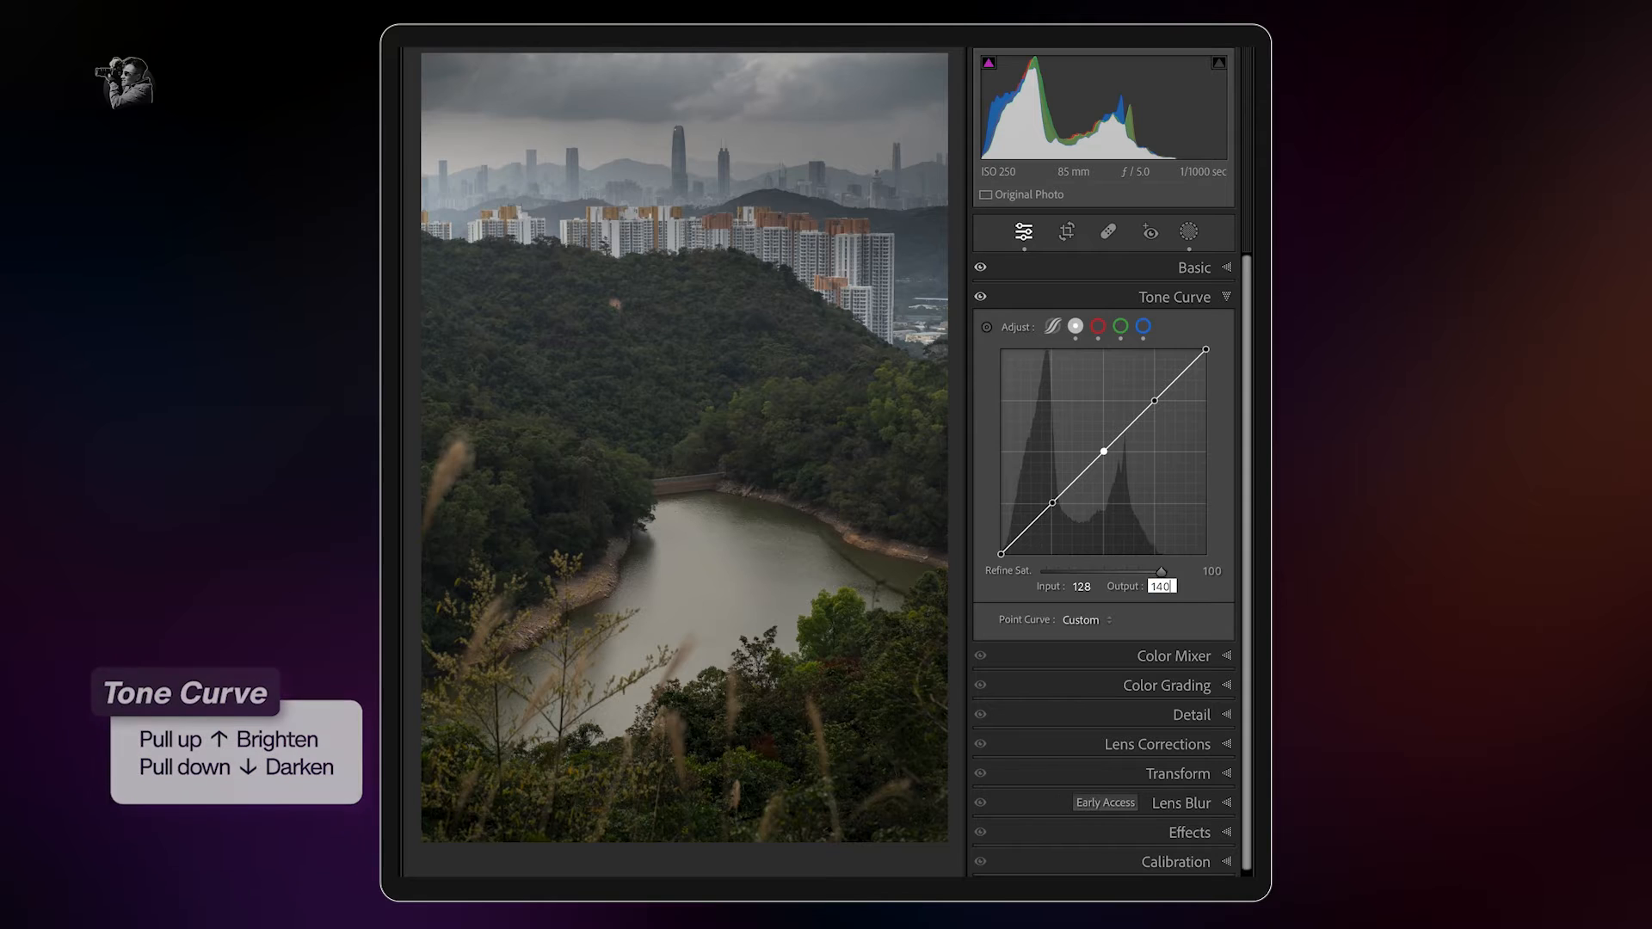
key("Return")
Step: On the red curve, set the middle point's input to 124, shift the 64 point, and set the 51 point's output to 38
left_click(1097, 327)
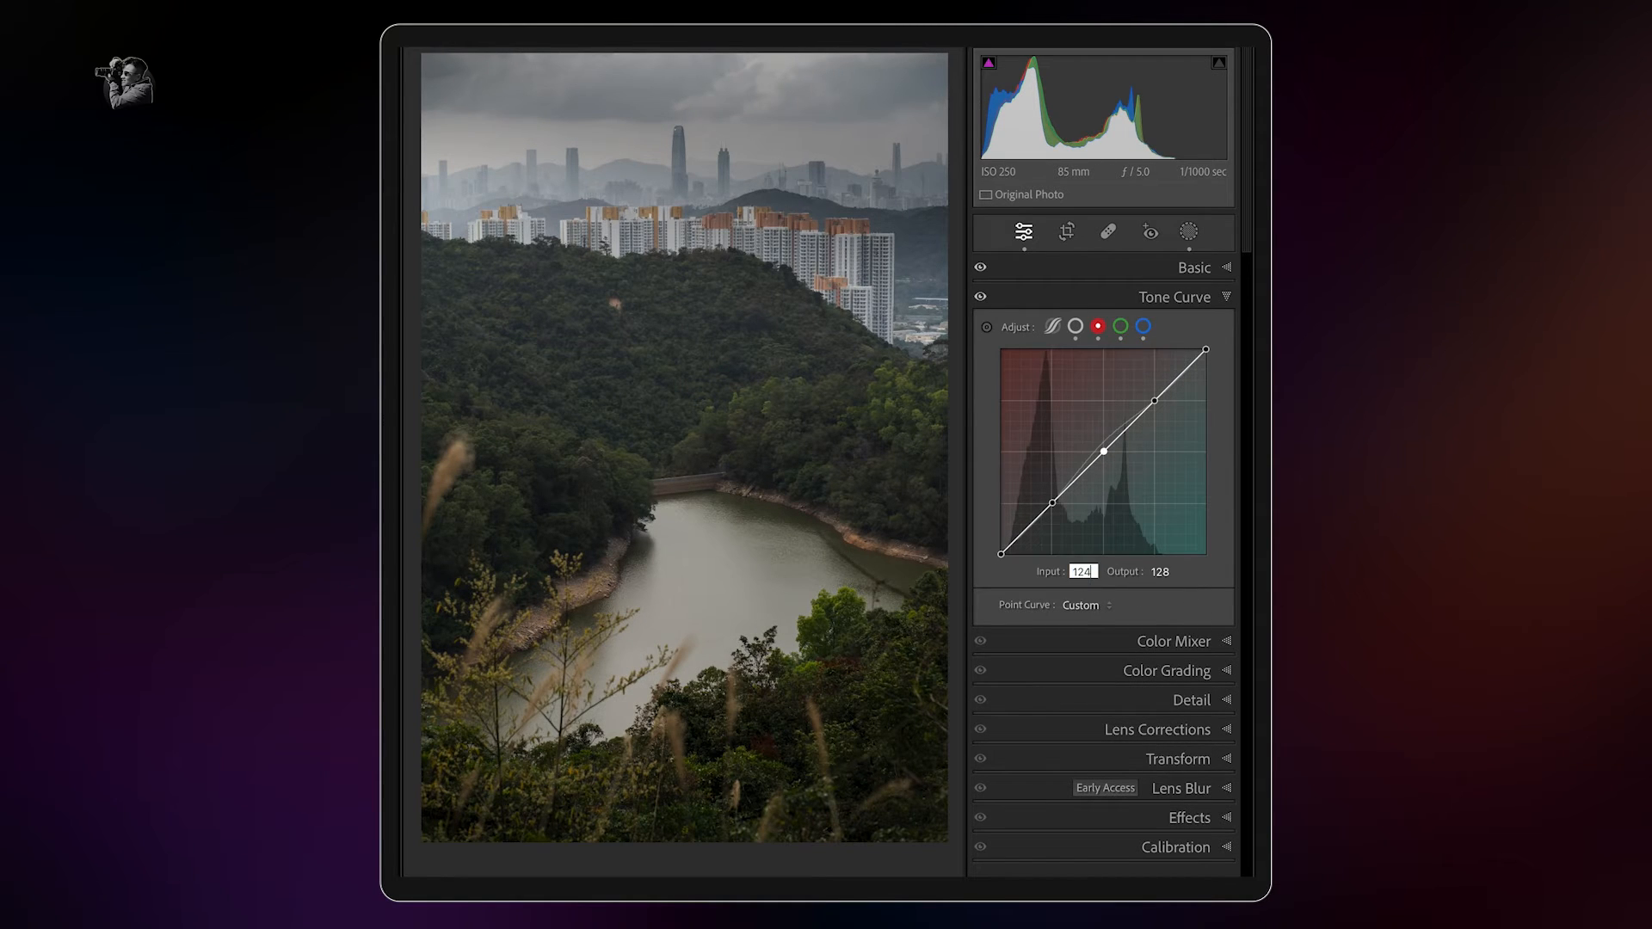
left_click(1160, 572)
left_click(1052, 502)
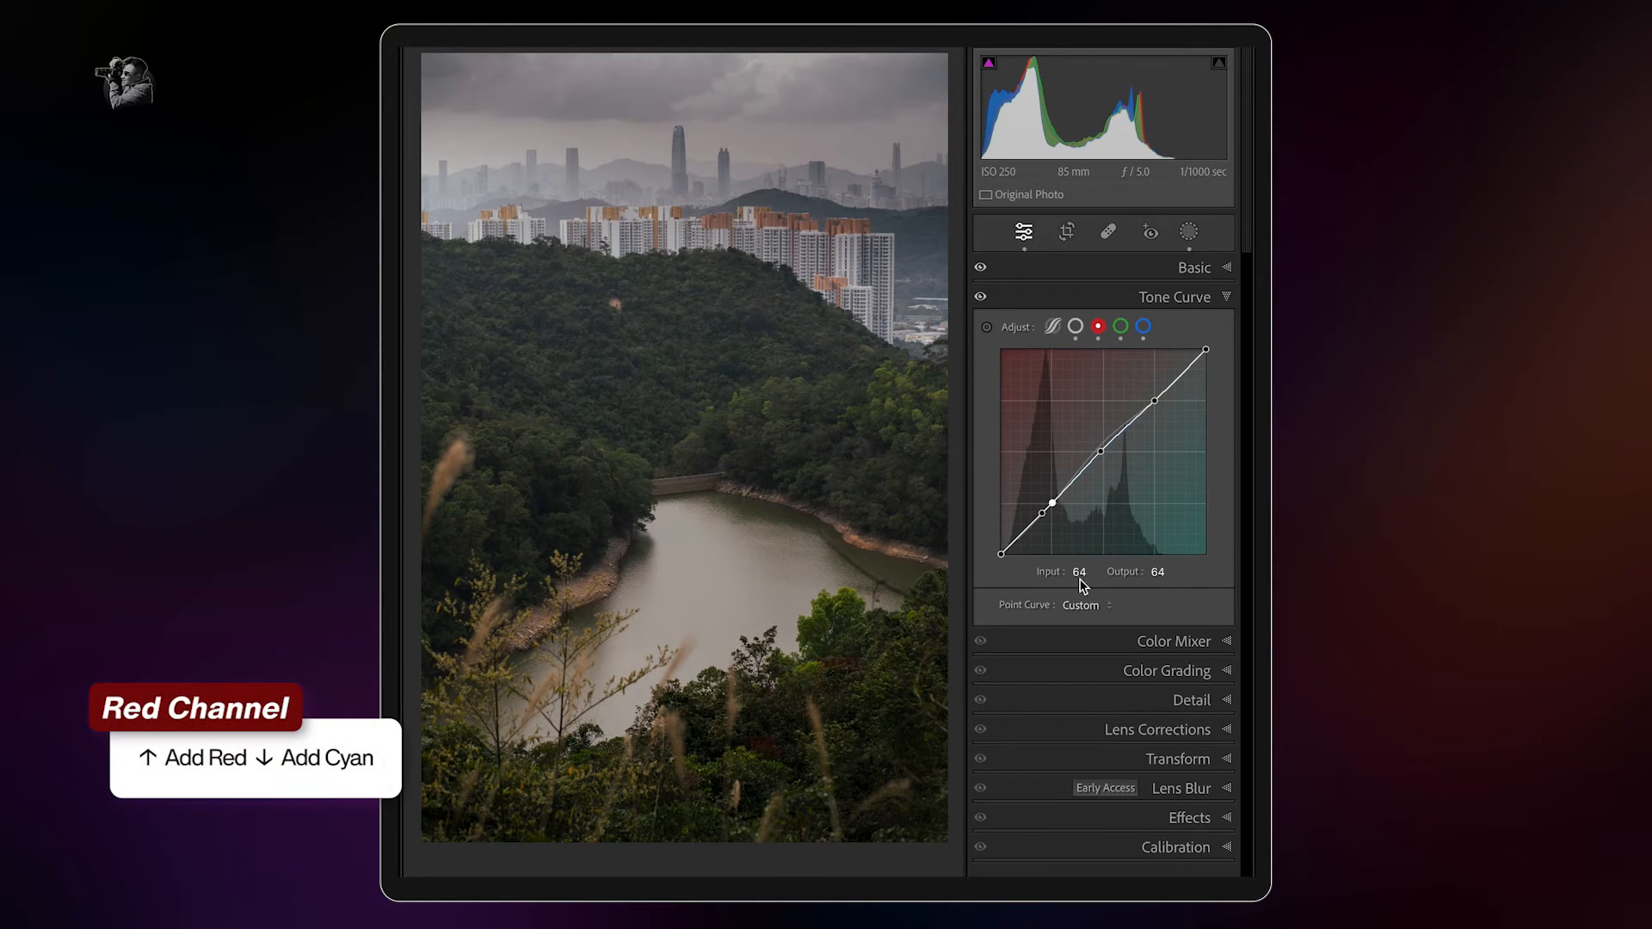
key("Return")
type("38")
key("Return")
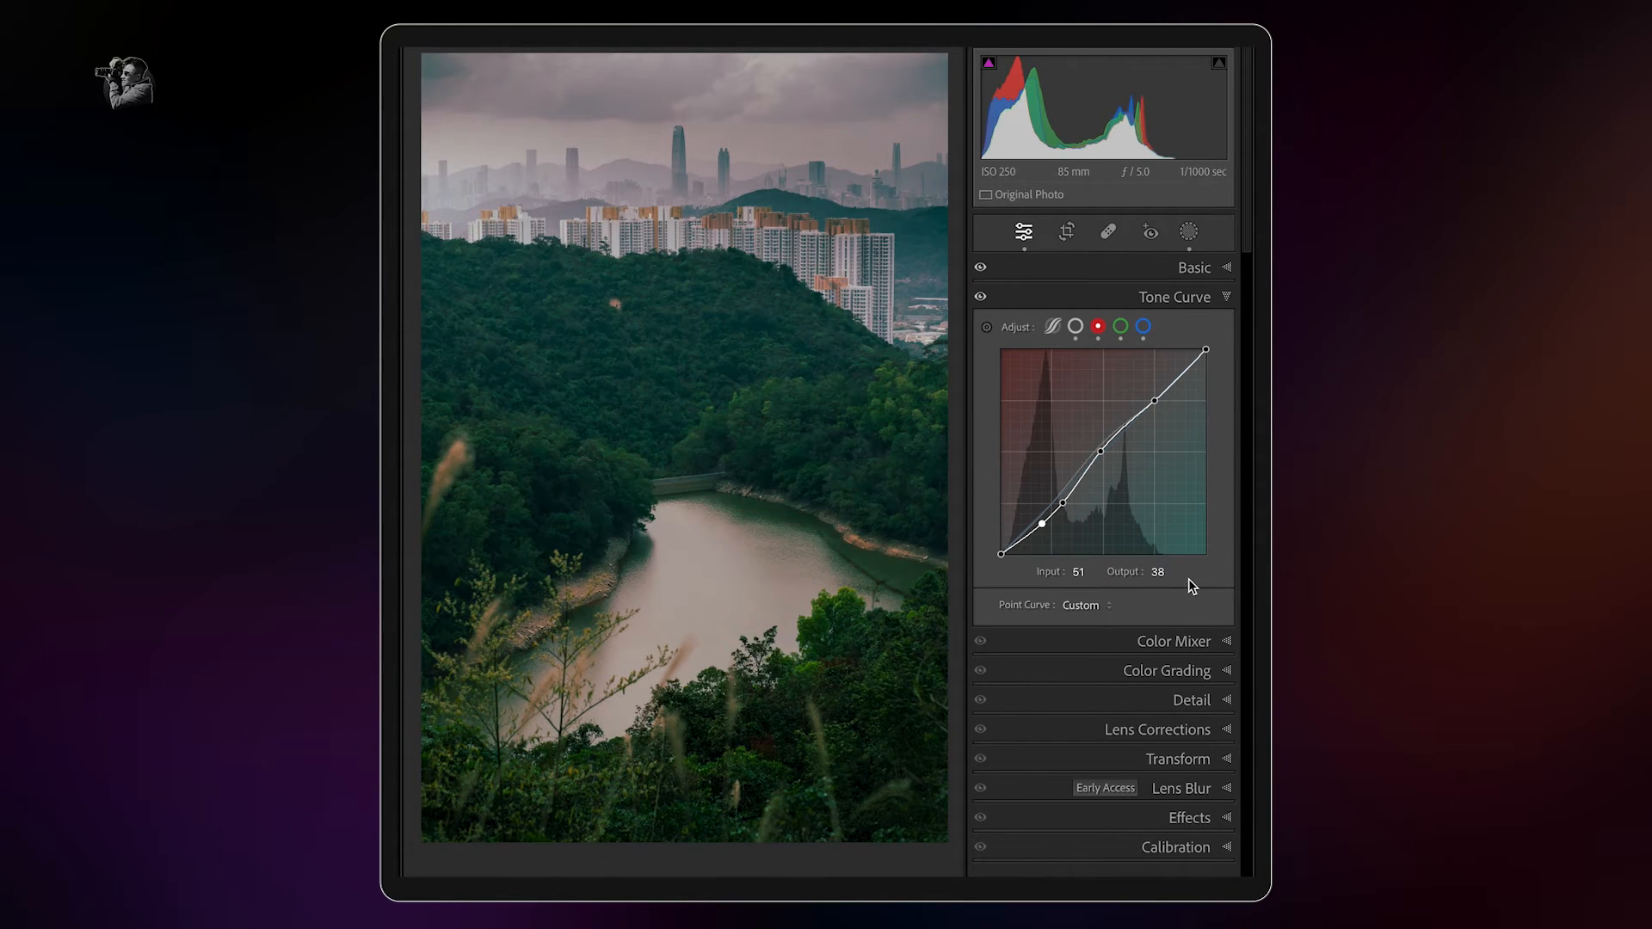
Step: Set the red curve's highlight point input to 182 and raise its output
left_click(1153, 401)
left_click(1091, 578)
type("182")
key("Tab")
type("20")
key("Return")
Step: On the green curve, set the middle point's value to 127 and the 64 point's input to 77
left_click(1120, 326)
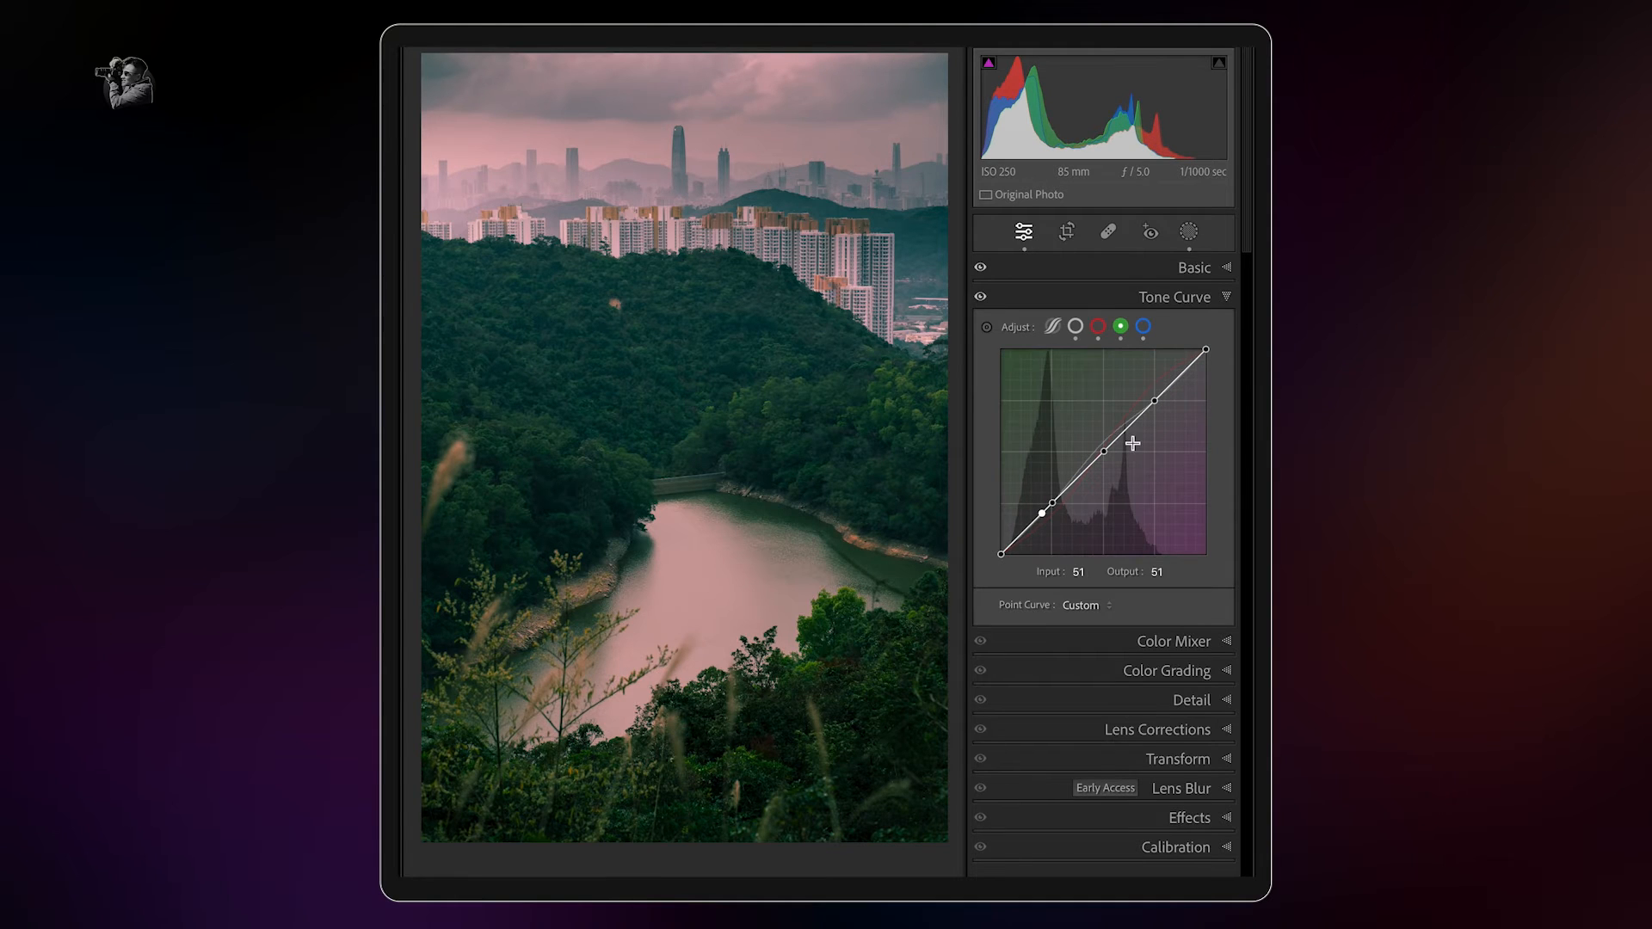
left_click(1105, 453)
type("127")
key("Return")
left_click(1052, 503)
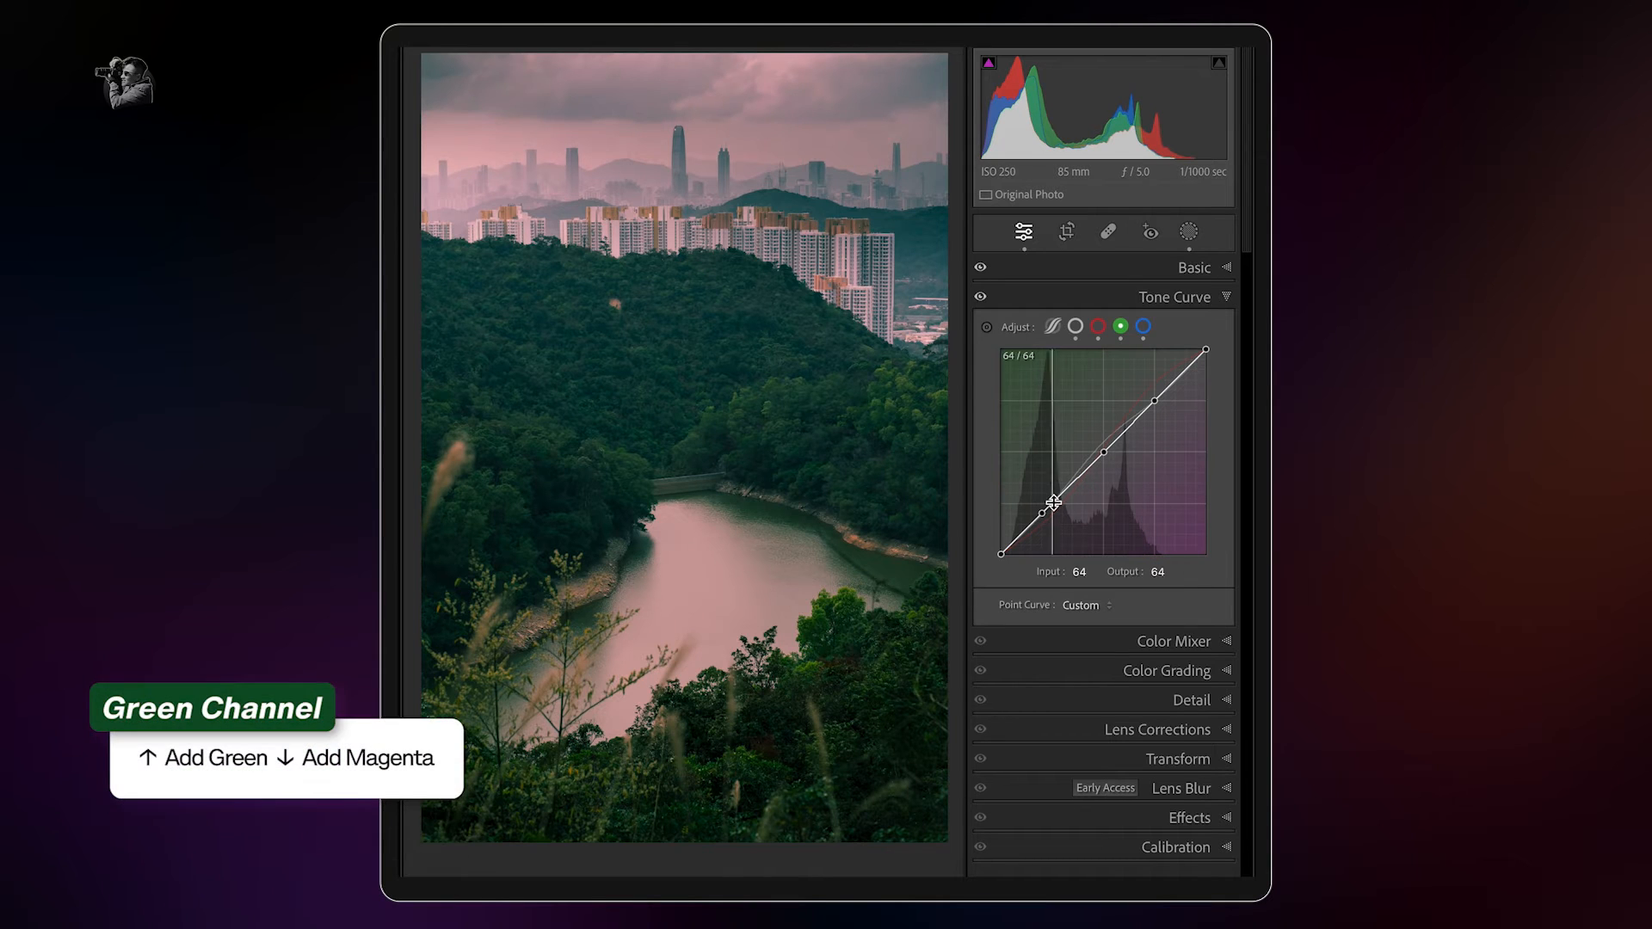
type("77")
key("Return")
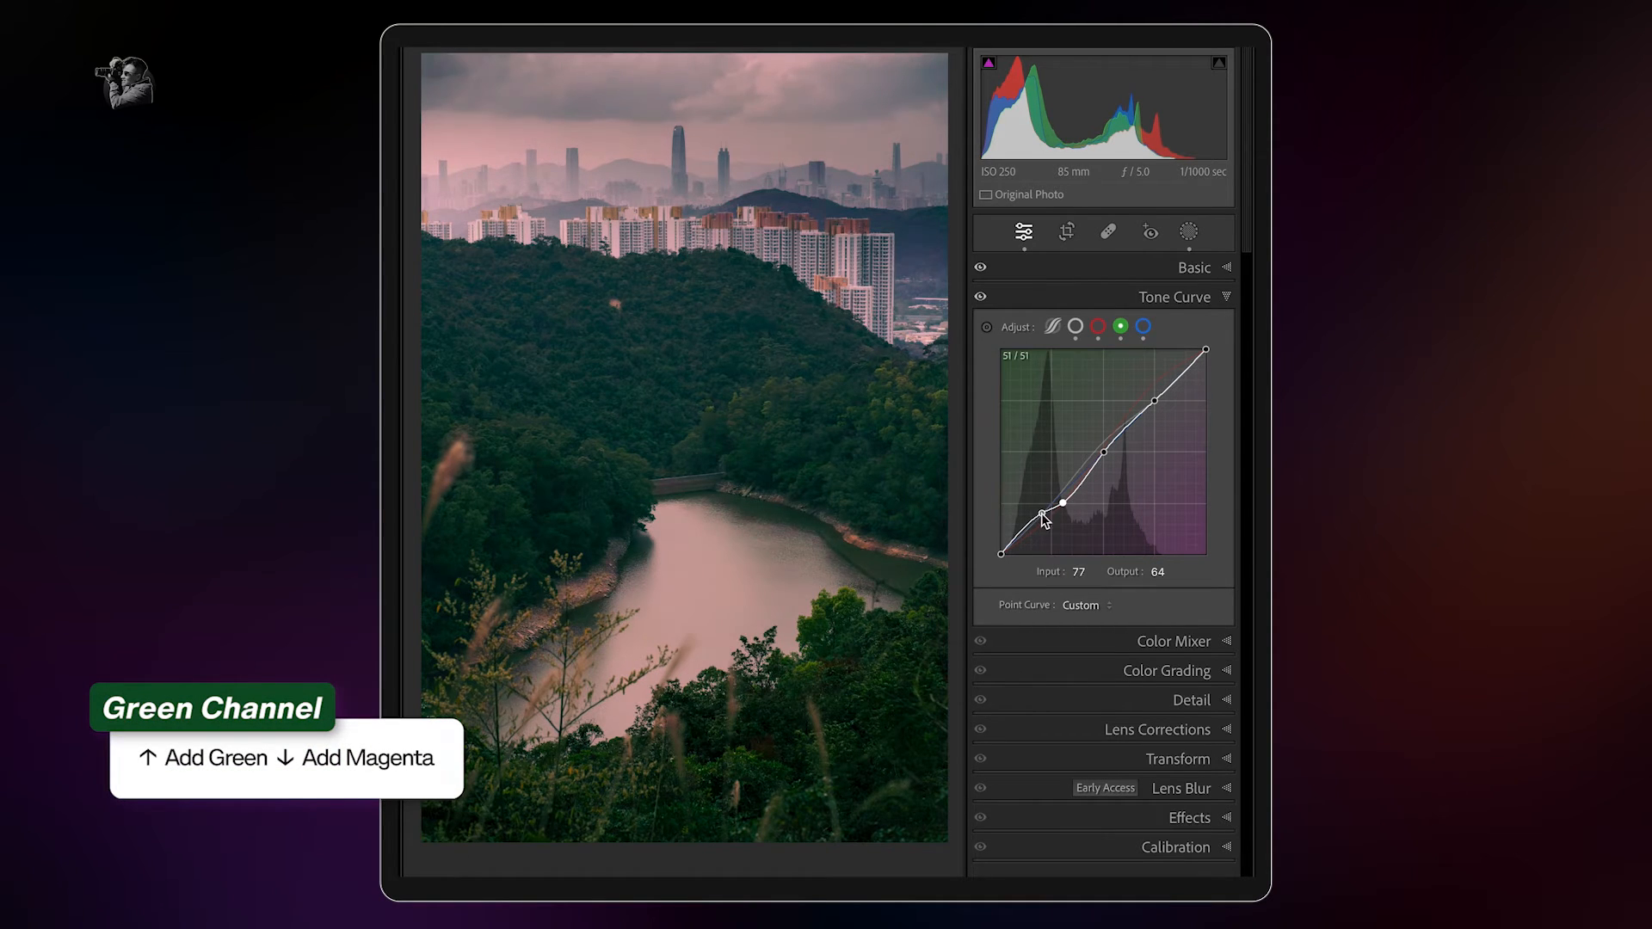
Step: Set the output of the green curve's lowest added shadow point (input 51) to 41
left_click(1042, 513)
left_click(1160, 570)
type("41")
key("Return")
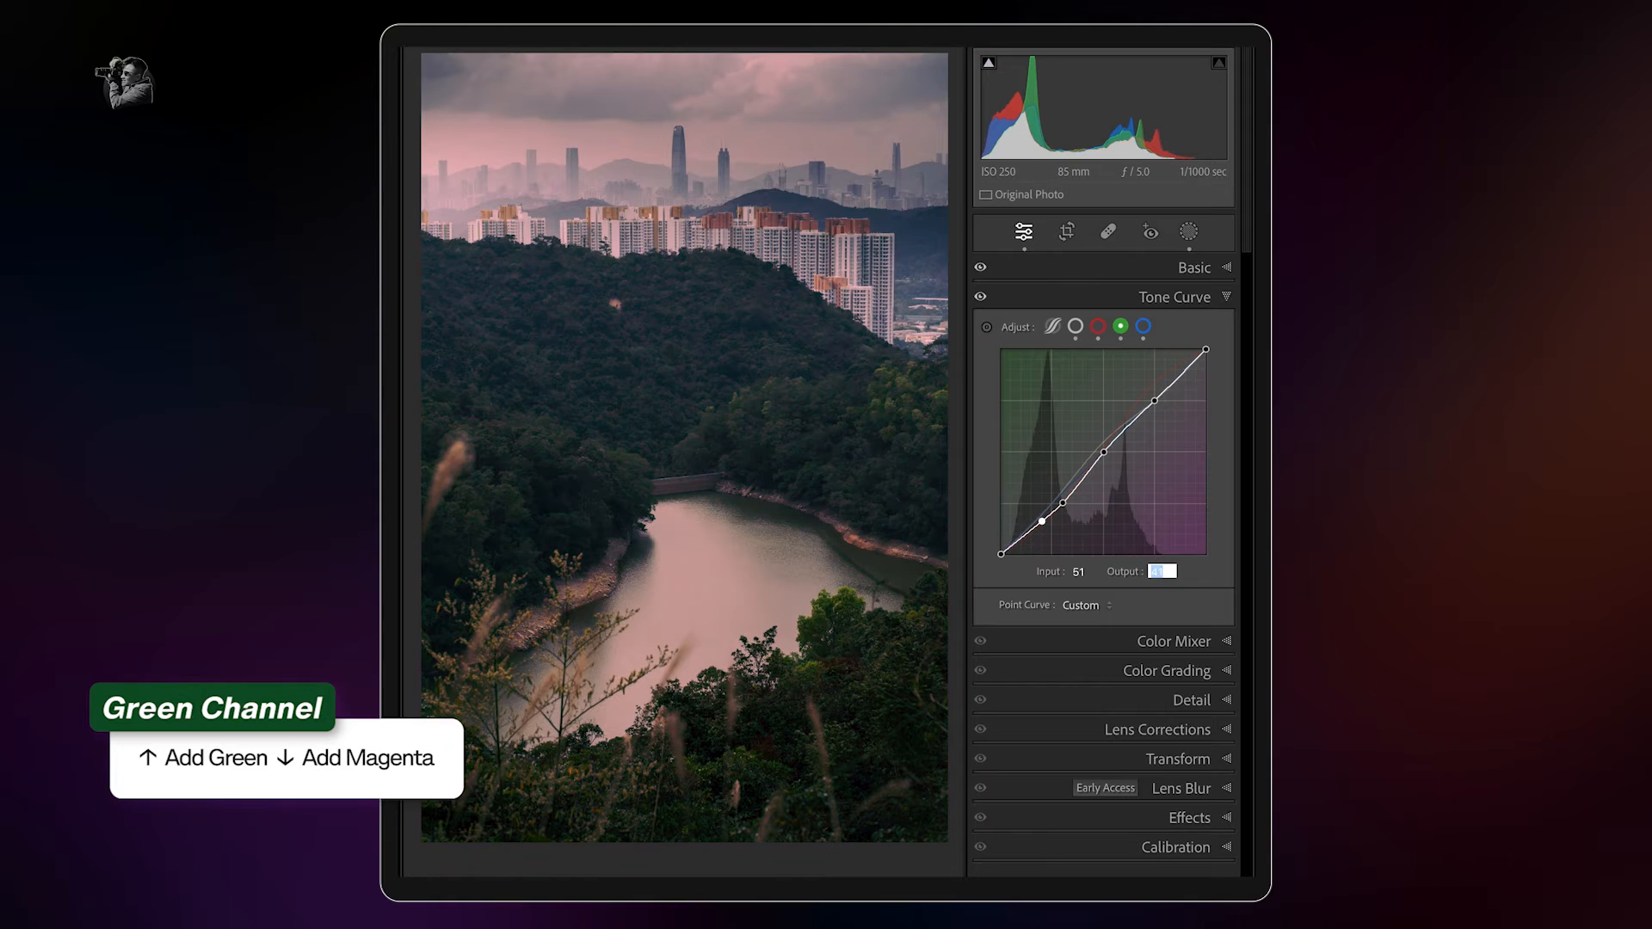
Step: Set the green curve's highlight point to input 178 and output 198
left_click(1154, 401)
left_click(1080, 573)
type("178")
key("Return")
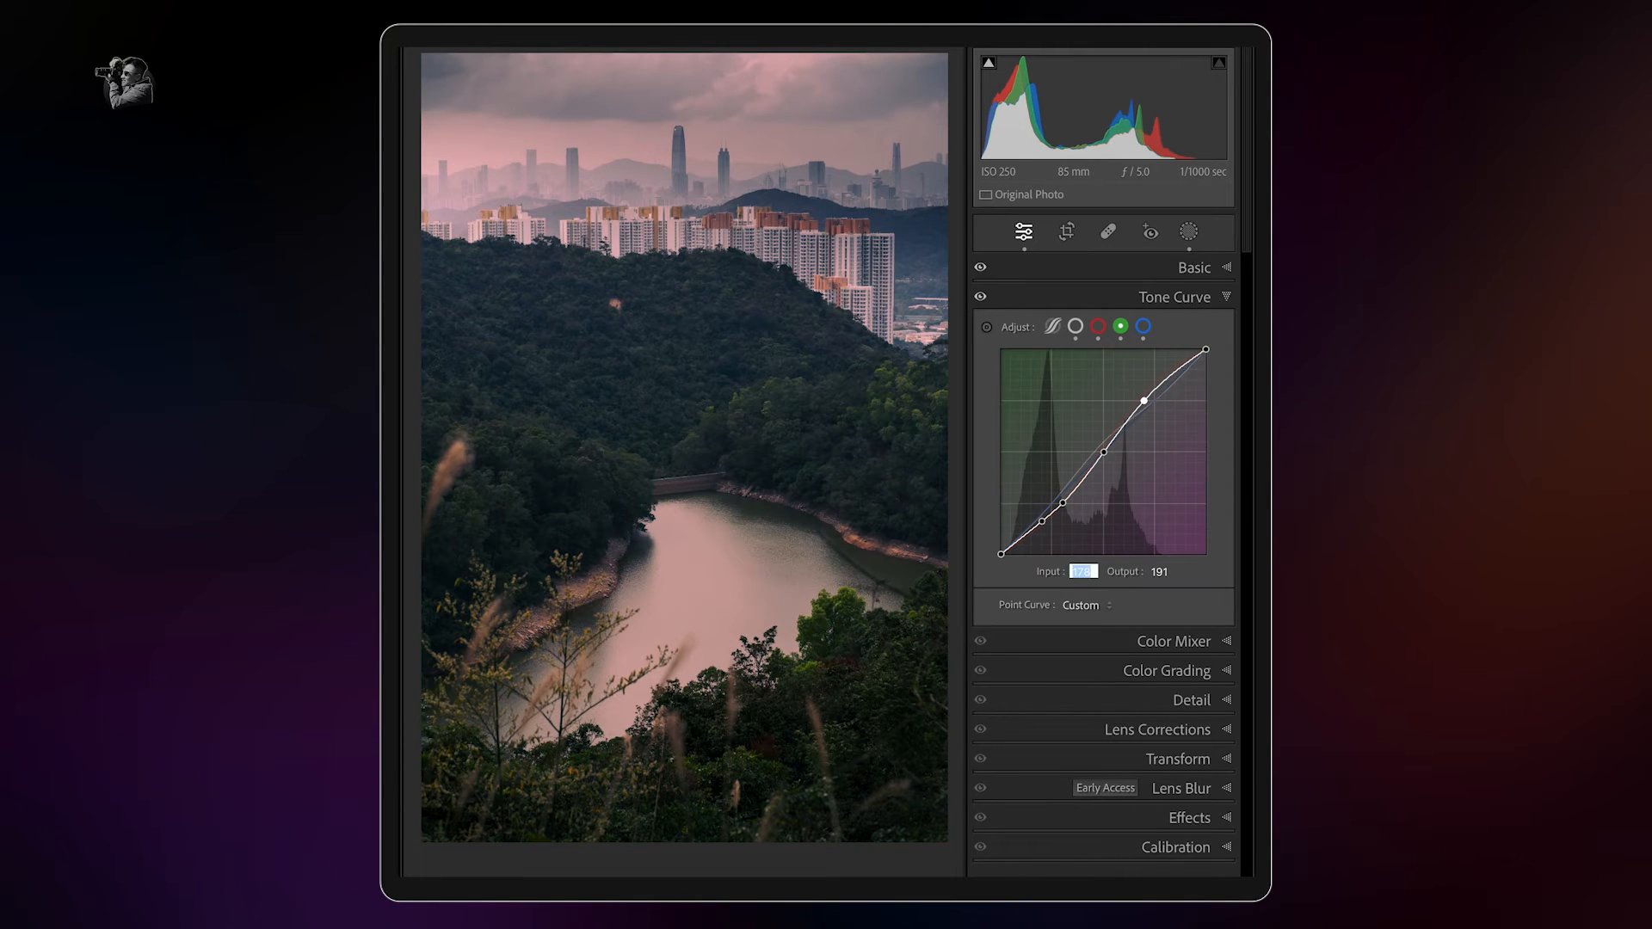
left_click(1160, 571)
type("198")
key("Return")
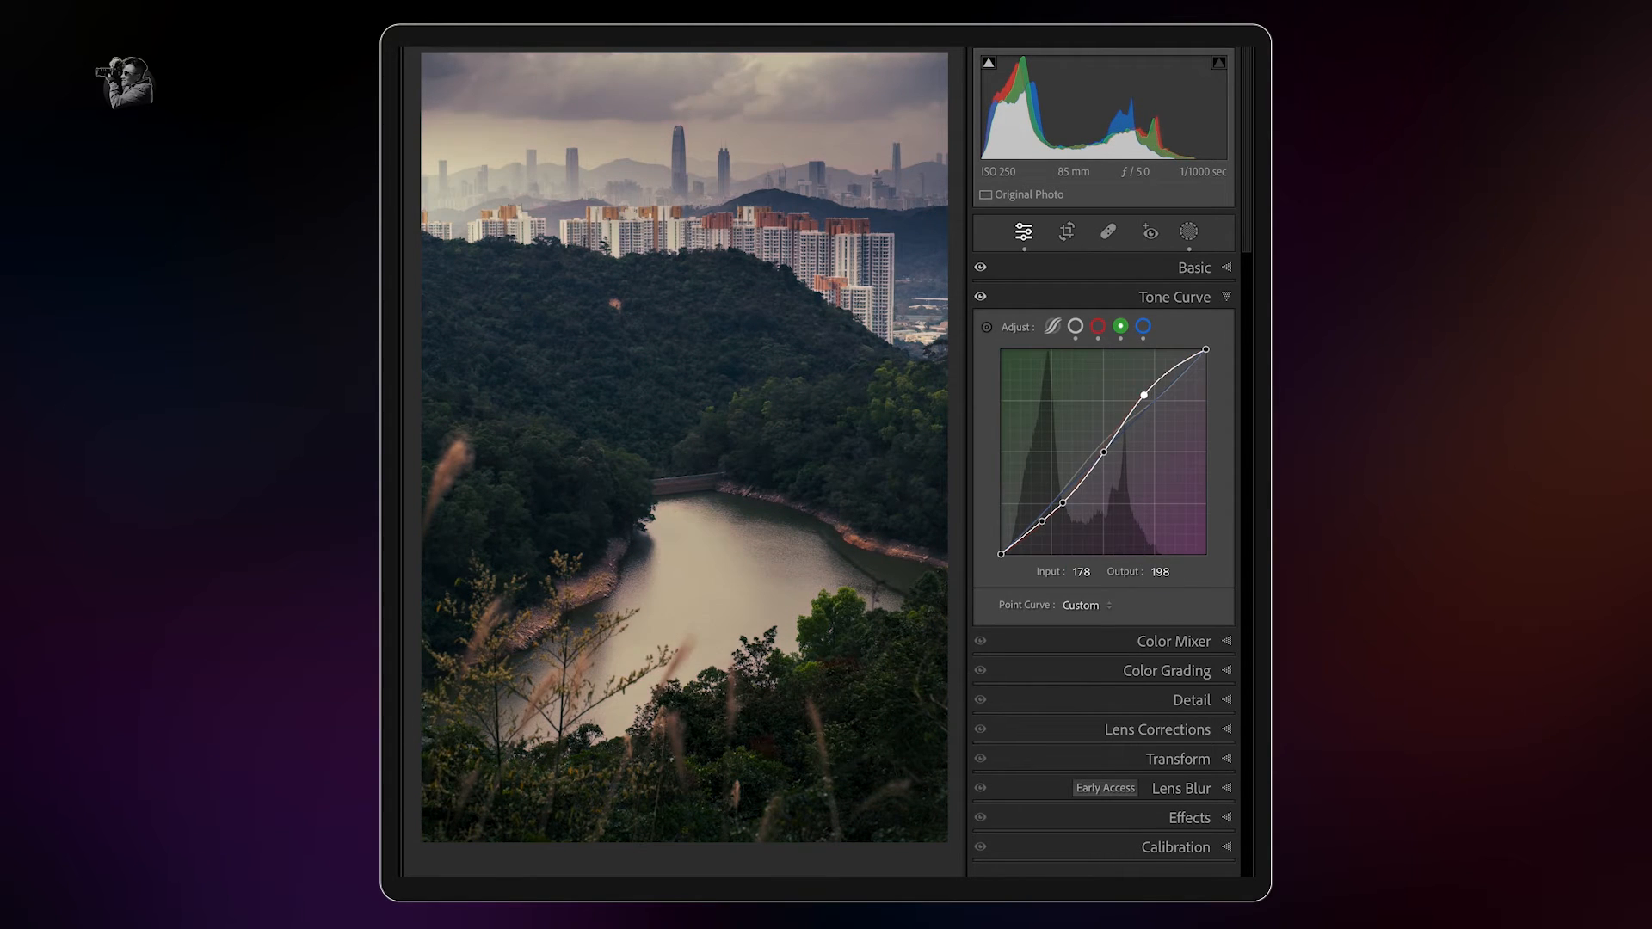
Step: On the blue curve, set the 64 point's input to 77 and the 51 point's output to 45
left_click(1143, 327)
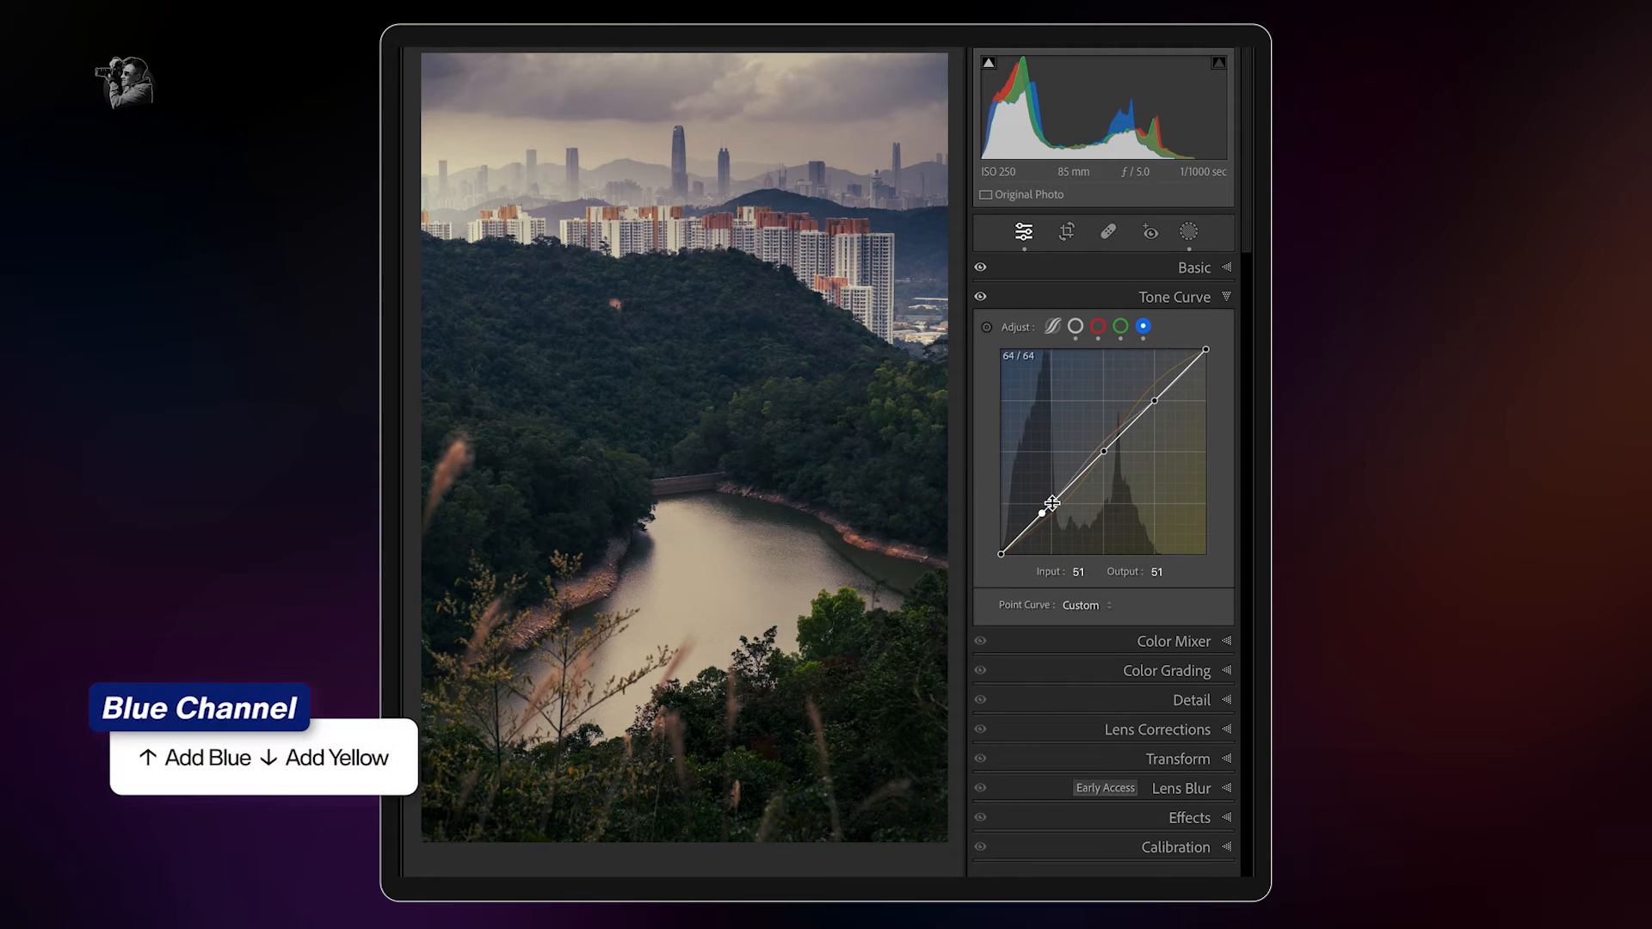
left_click(1052, 503)
type("77")
key("Return")
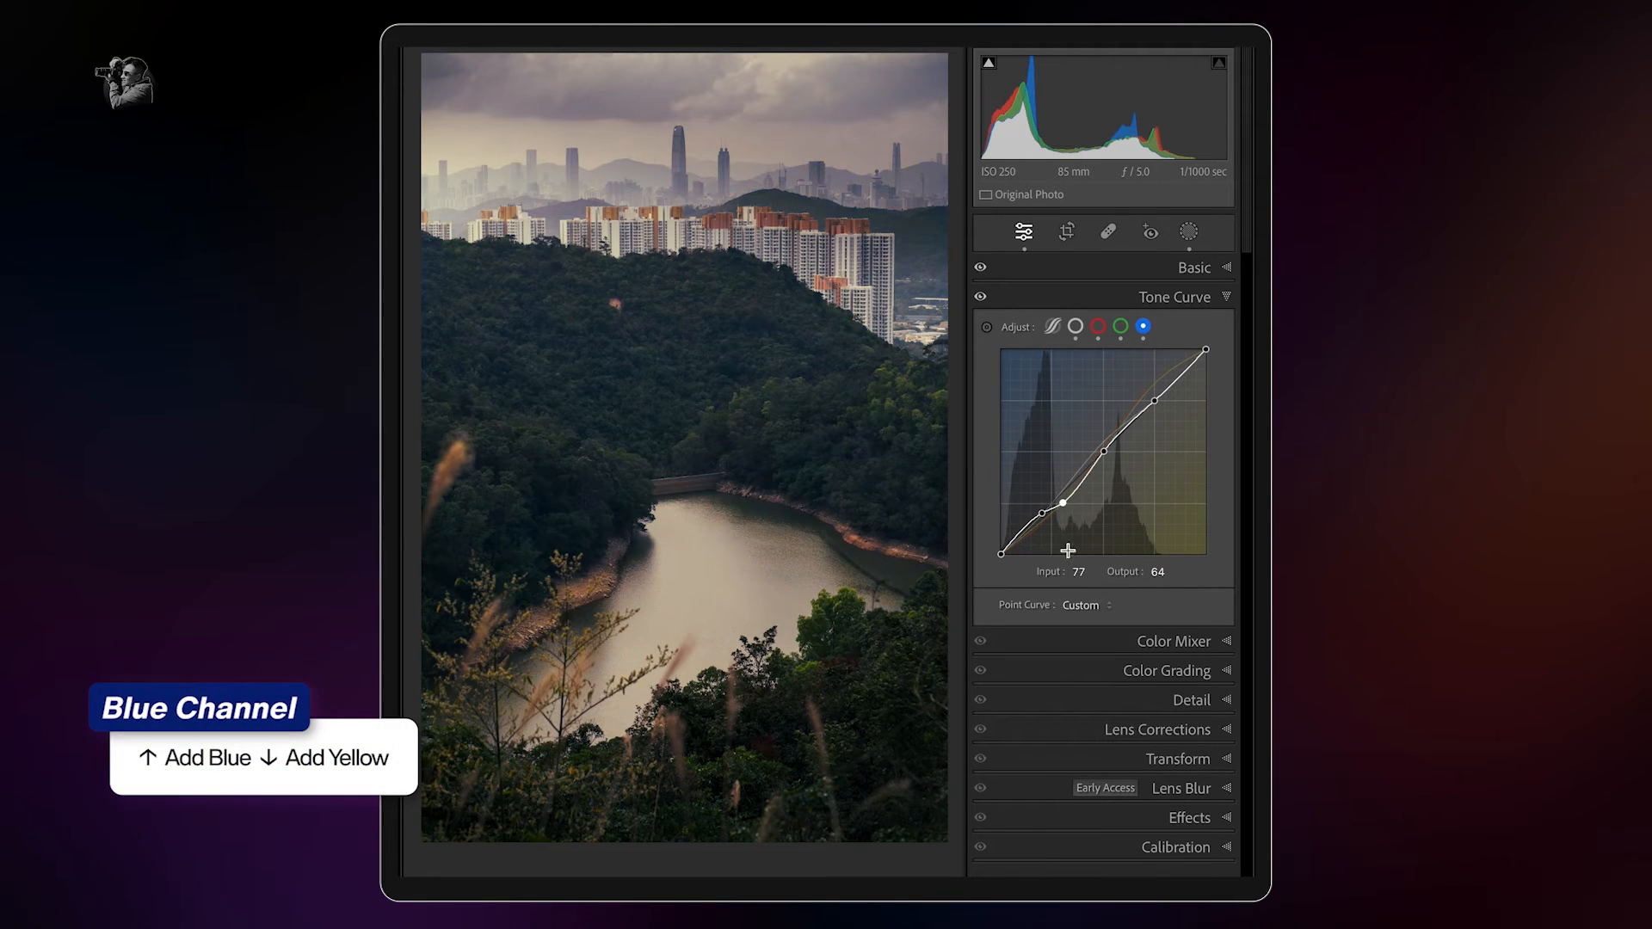
left_click(1160, 572)
type("45")
key("Return")
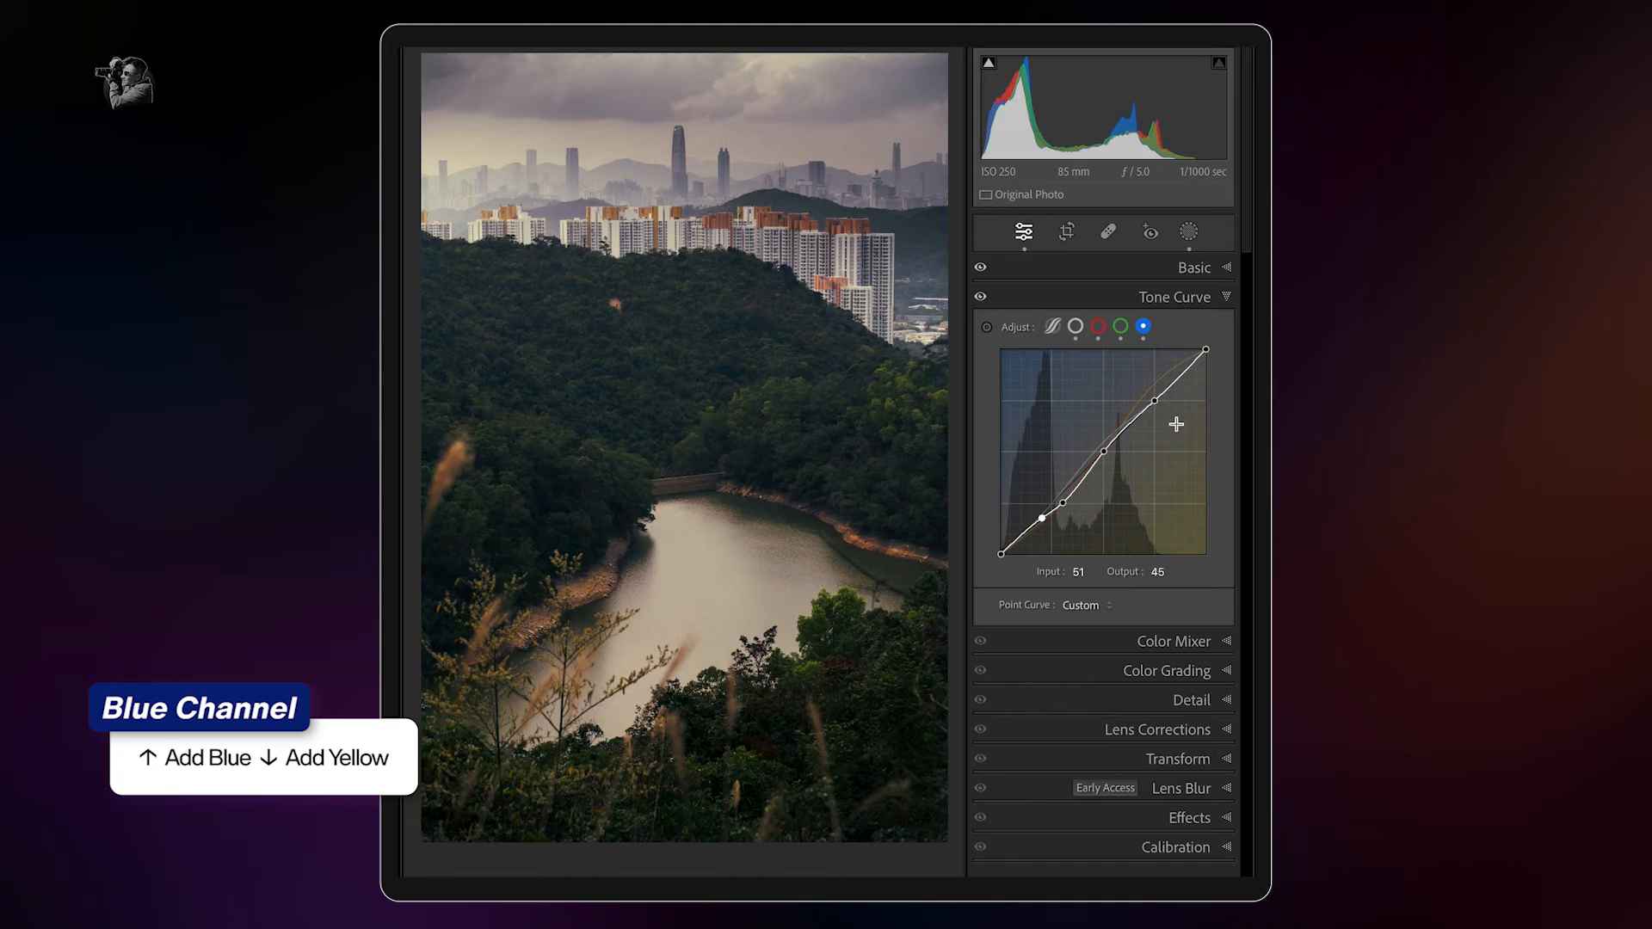
Step: Set the blue curve's highlight point to input 184 and output 208
type("184")
key("Return")
left_click(1160, 572)
type("208")
key("Return")
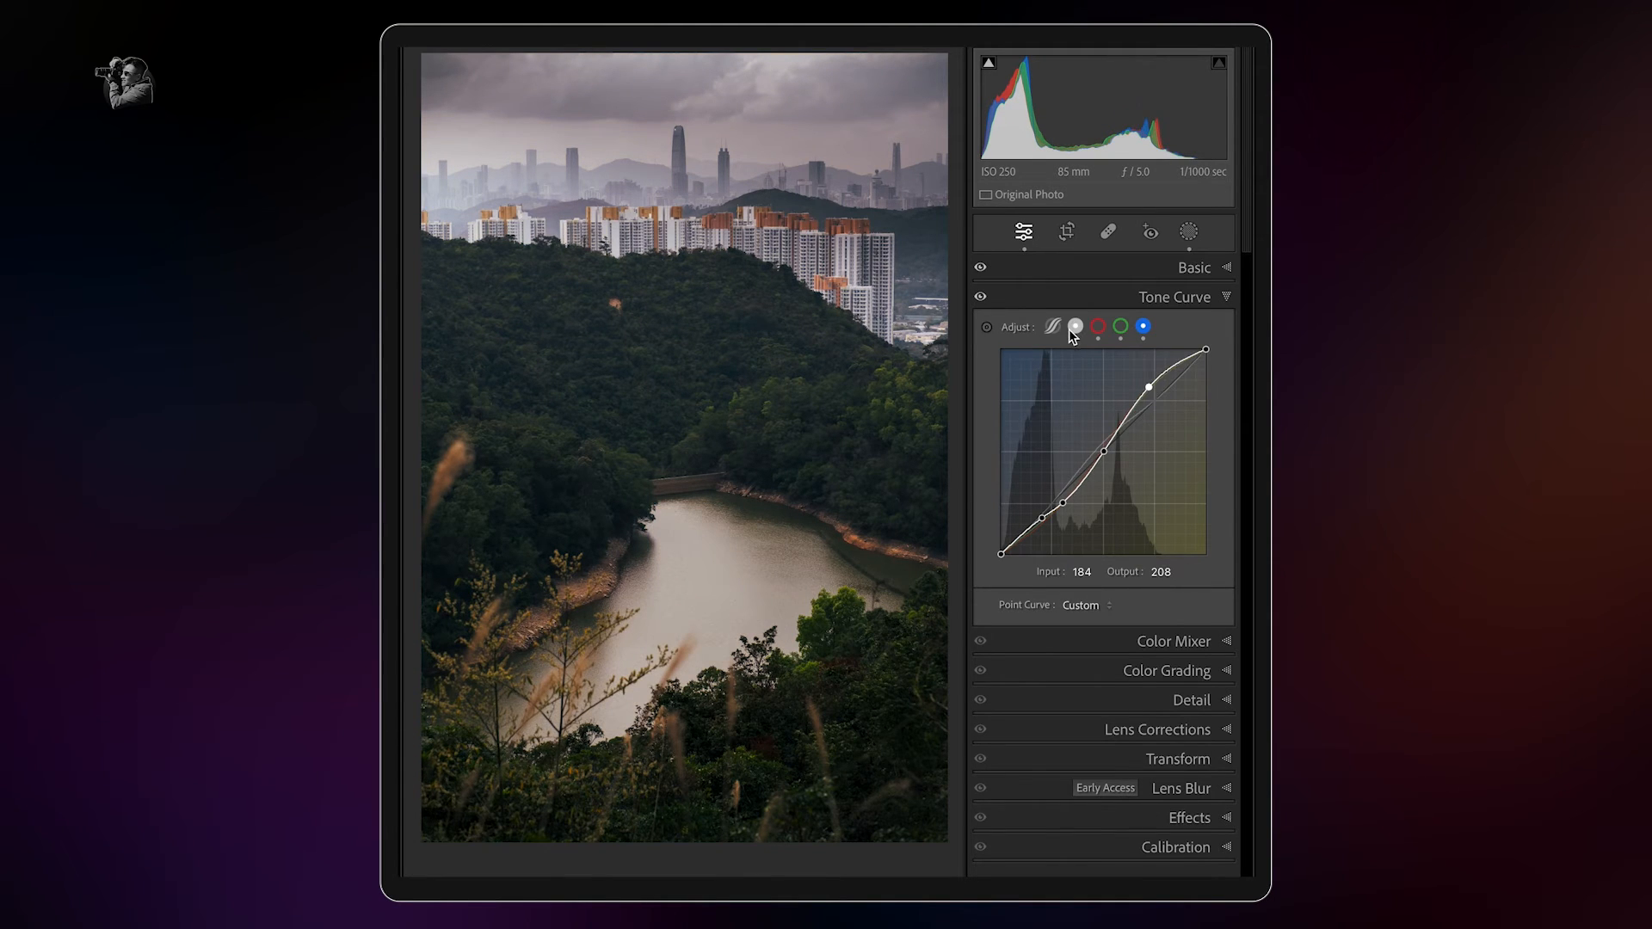
Step: Lift the black point of the RGB tone curve to output 13
left_click(1073, 327)
mouse_move(1003, 560)
left_mouse_down()
mouse_move(991, 528)
mouse_move(993, 544)
left_mouse_up()
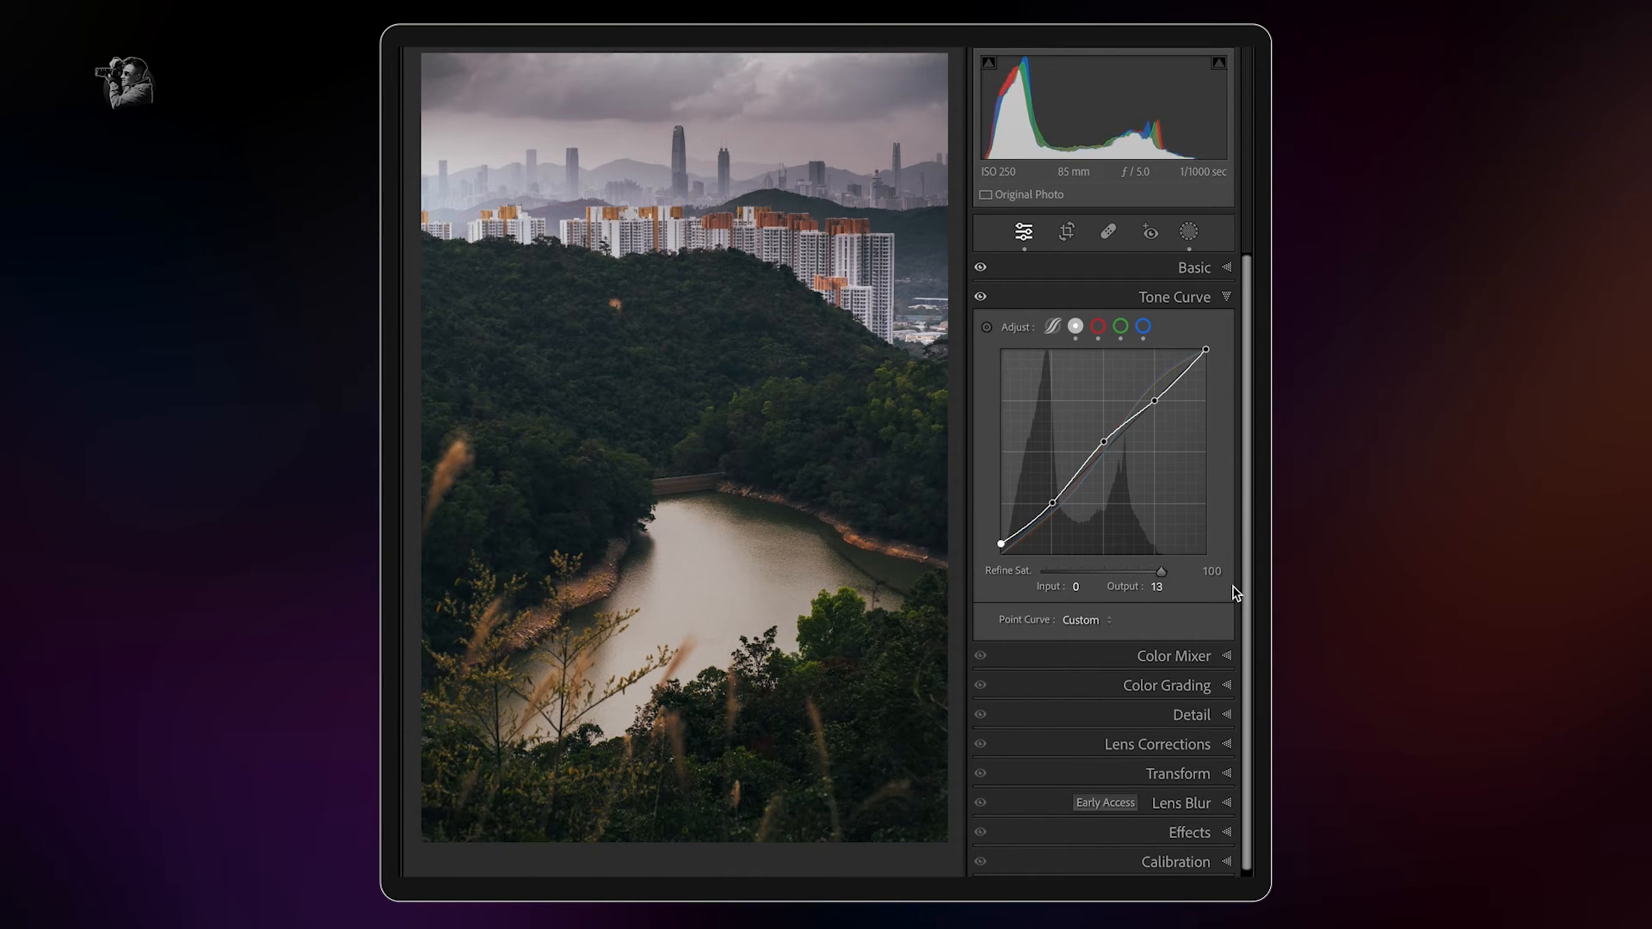
Step: Color grade the highlights with Hue 28 and Saturation 10
left_click(1205, 685)
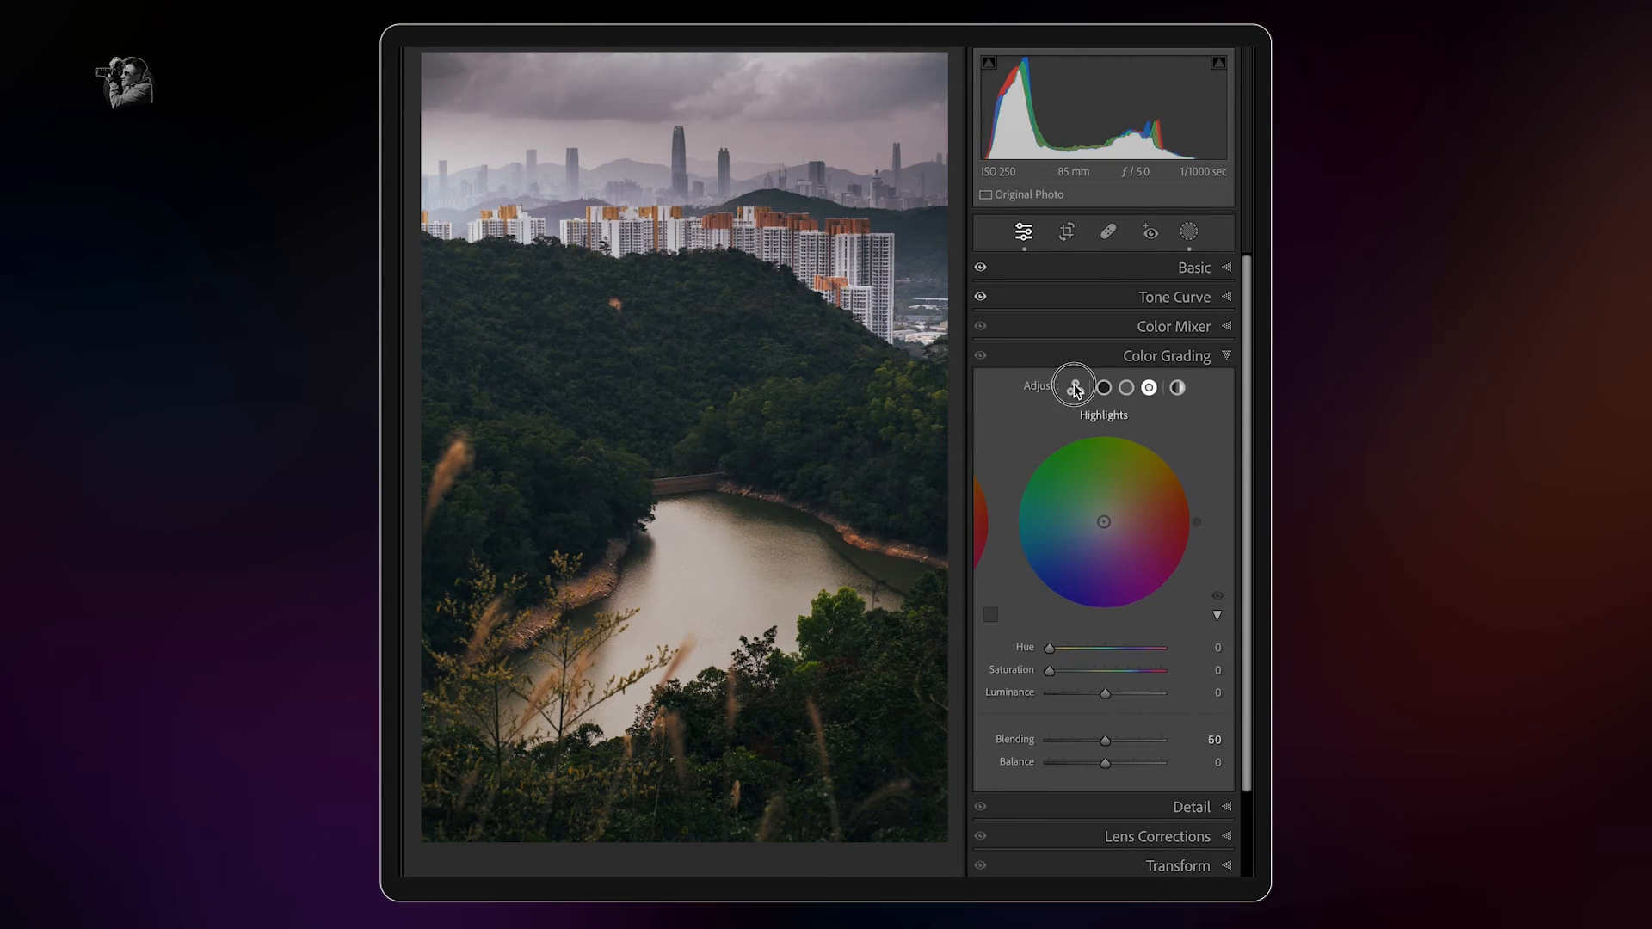
left_click(1075, 389)
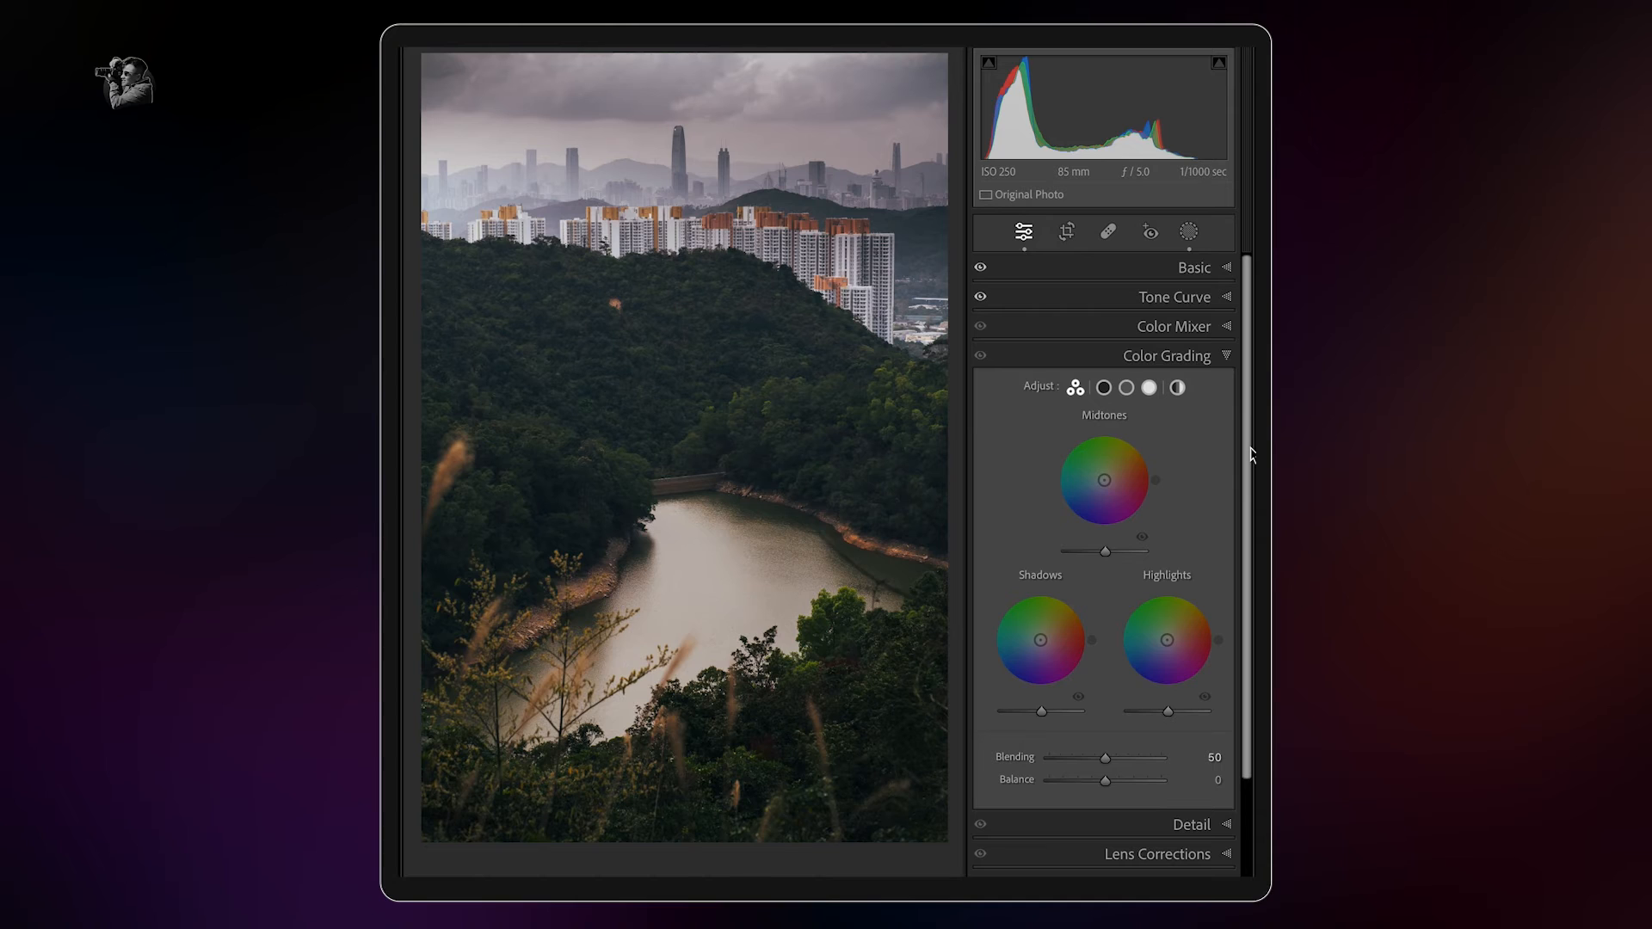
left_click(1103, 389)
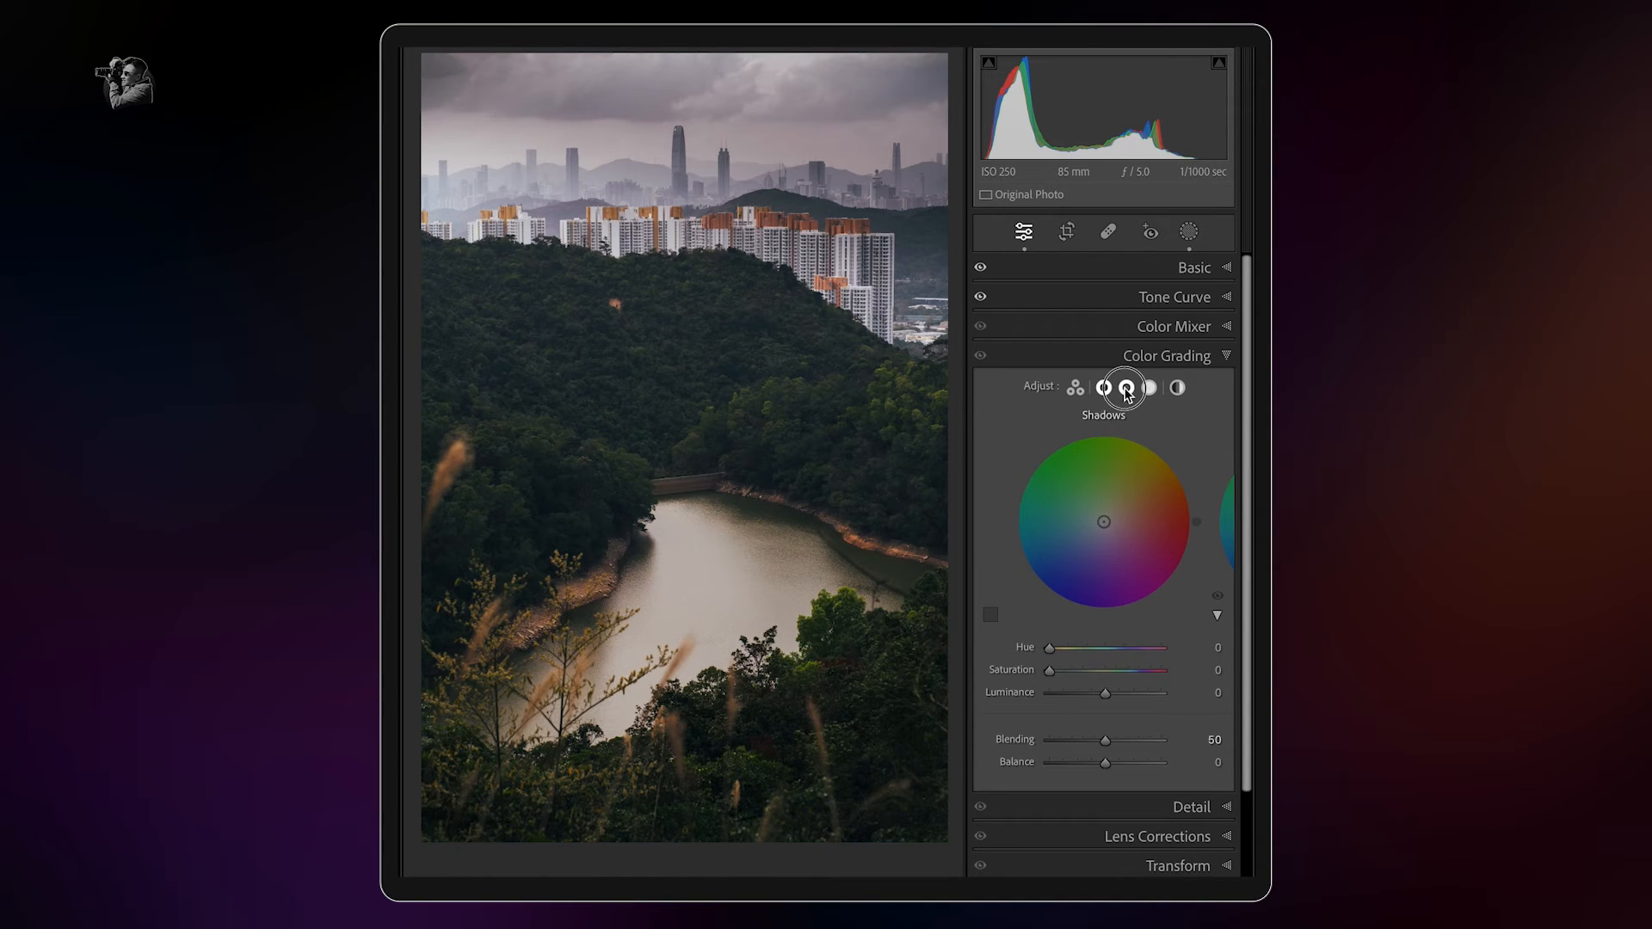
left_click(1147, 387)
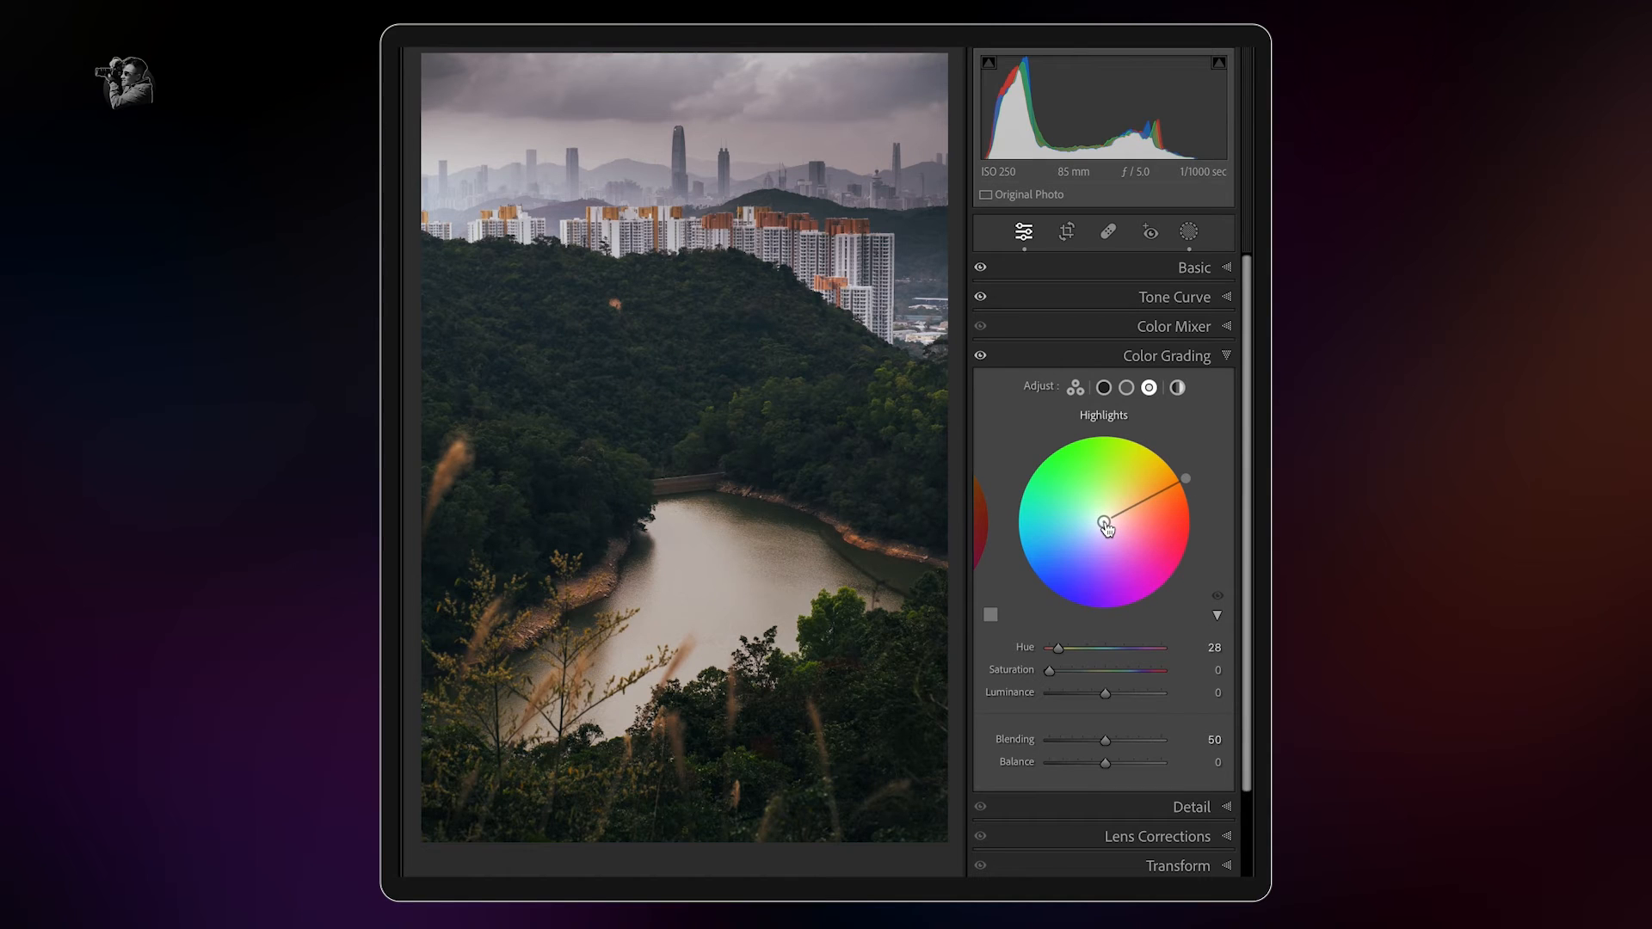
left_click_drag(1103, 522, 1109, 519)
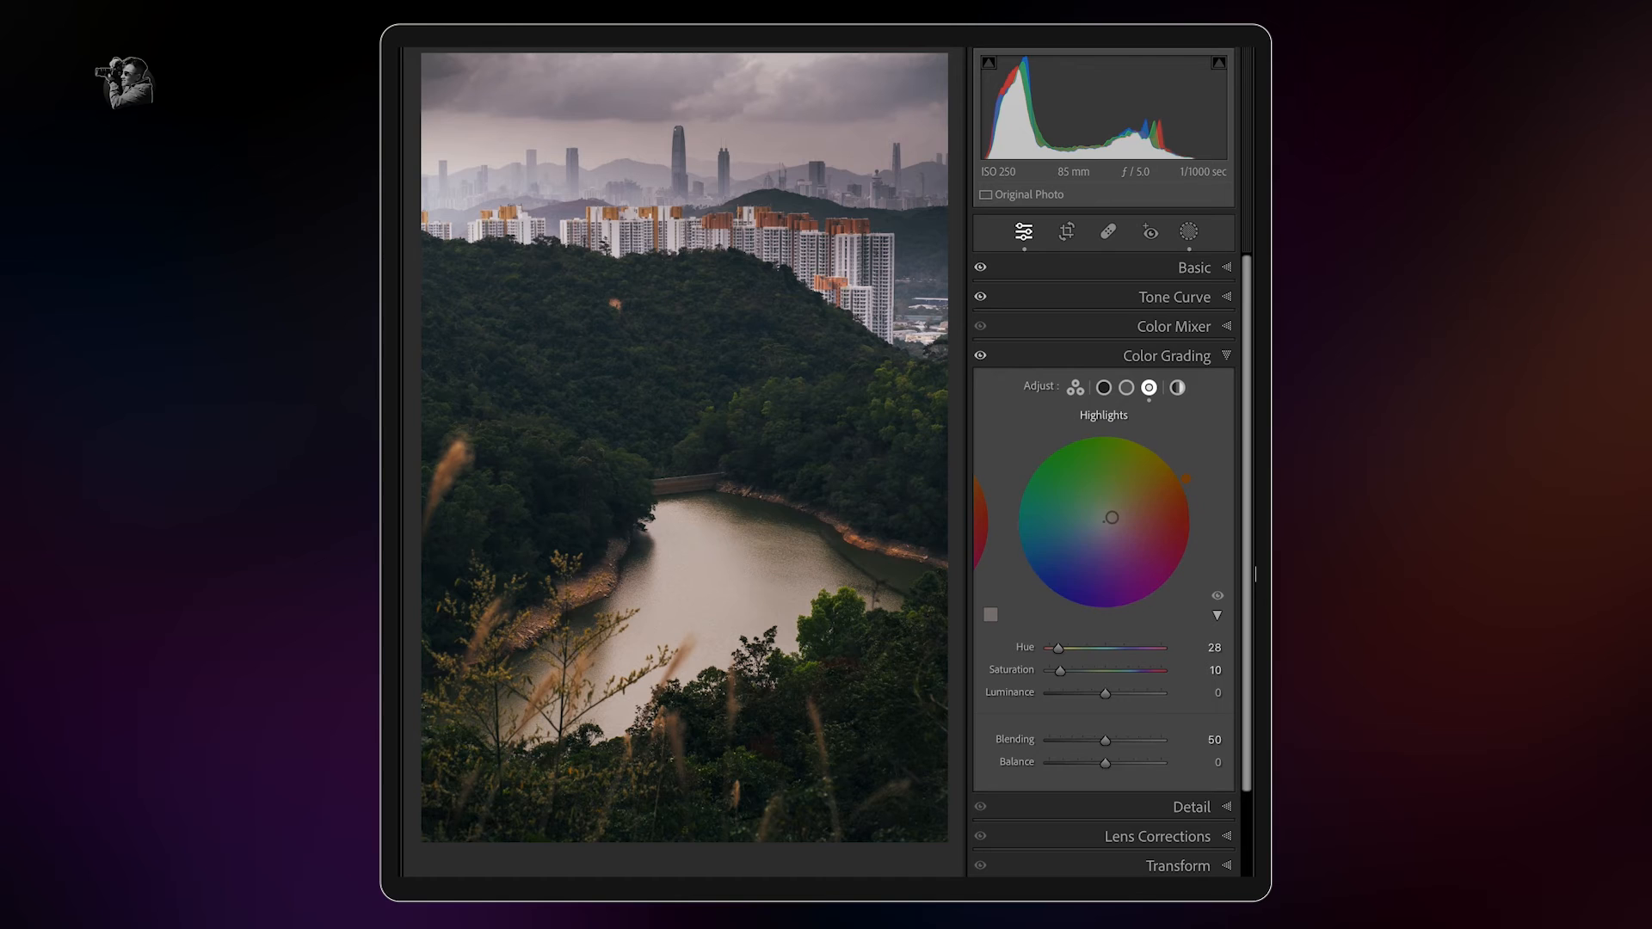
Step: Color grade the shadows with Hue 233 and Saturation 13, and raise their Luminance slightly
left_click(1105, 388)
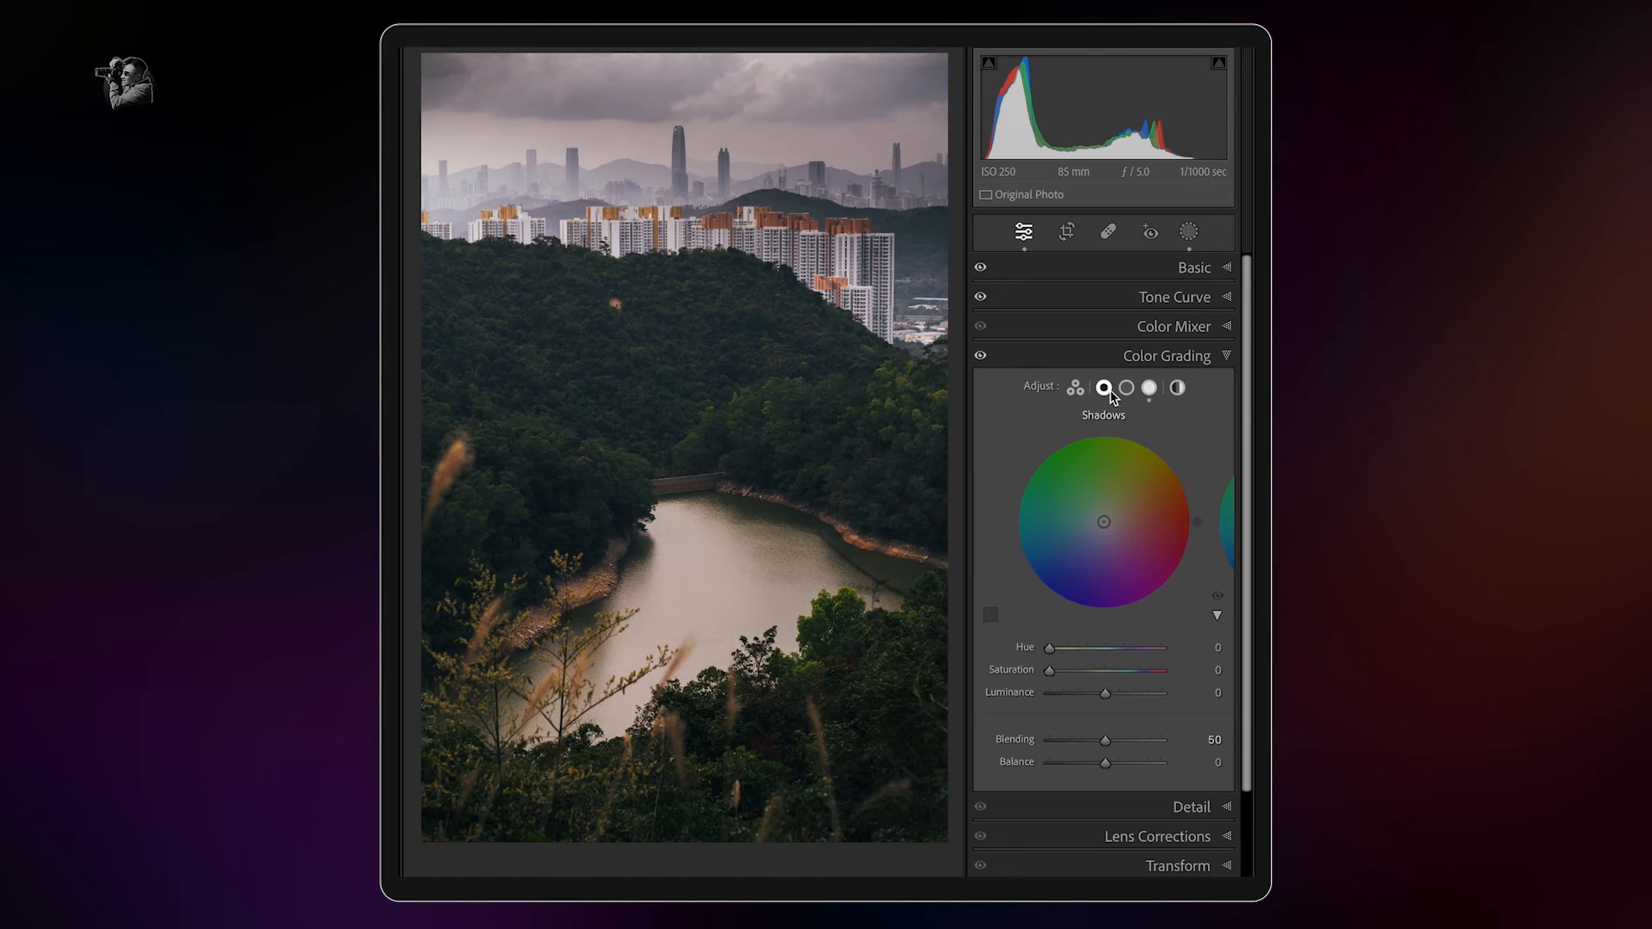
left_click_drag(1196, 521, 1057, 602)
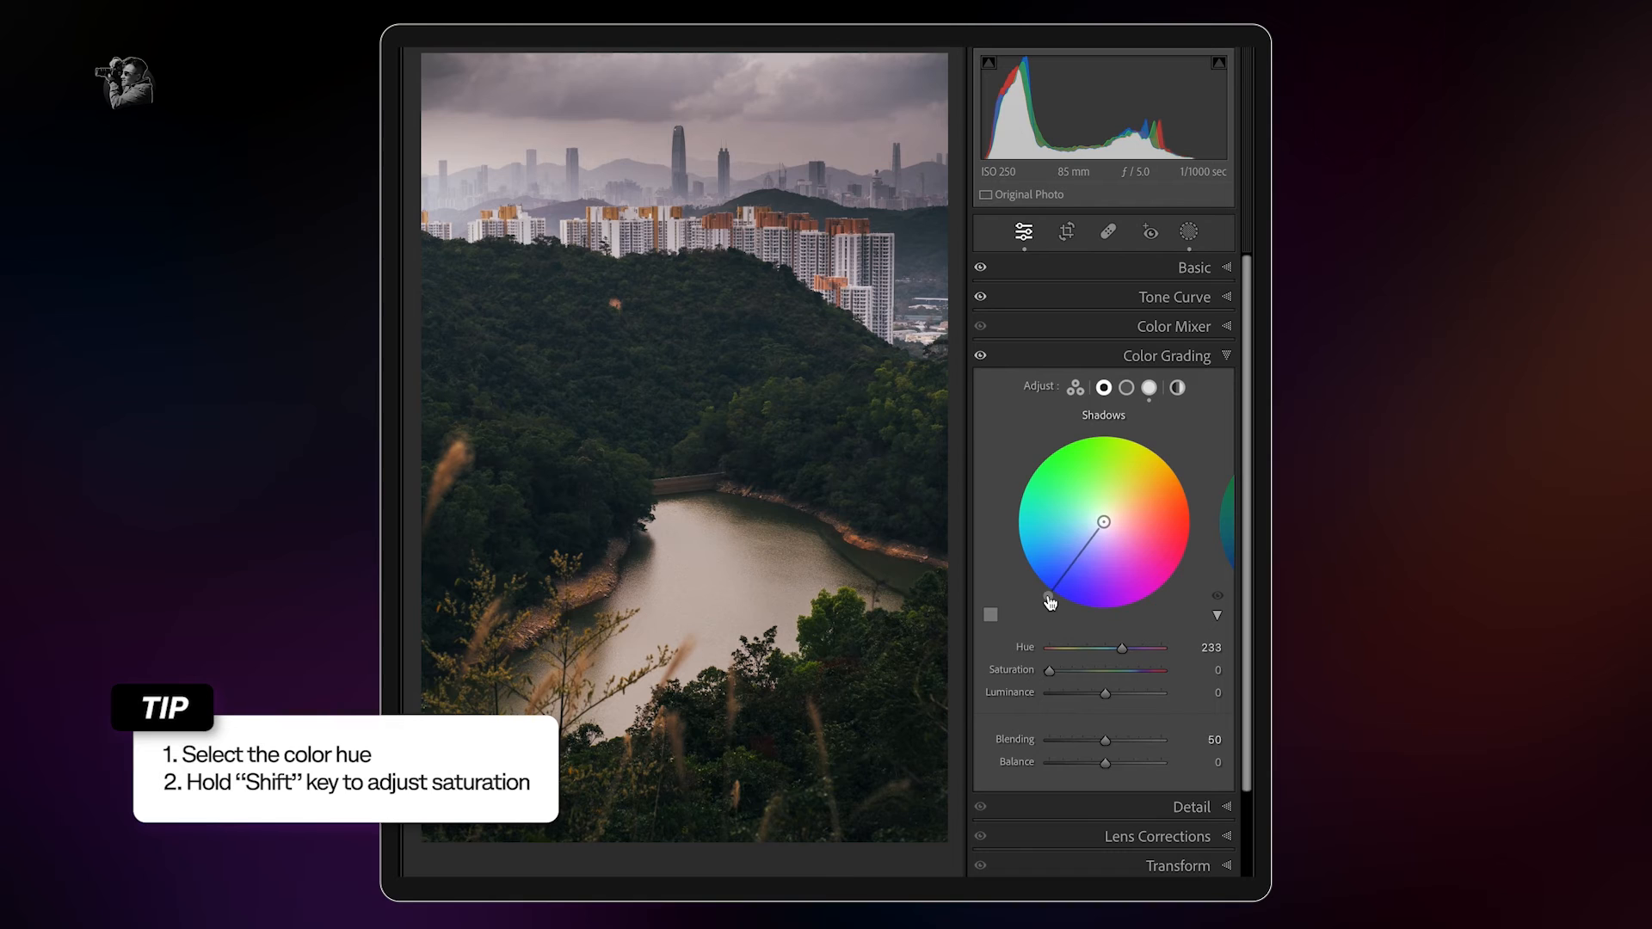
left_click_drag(1106, 525, 1096, 530)
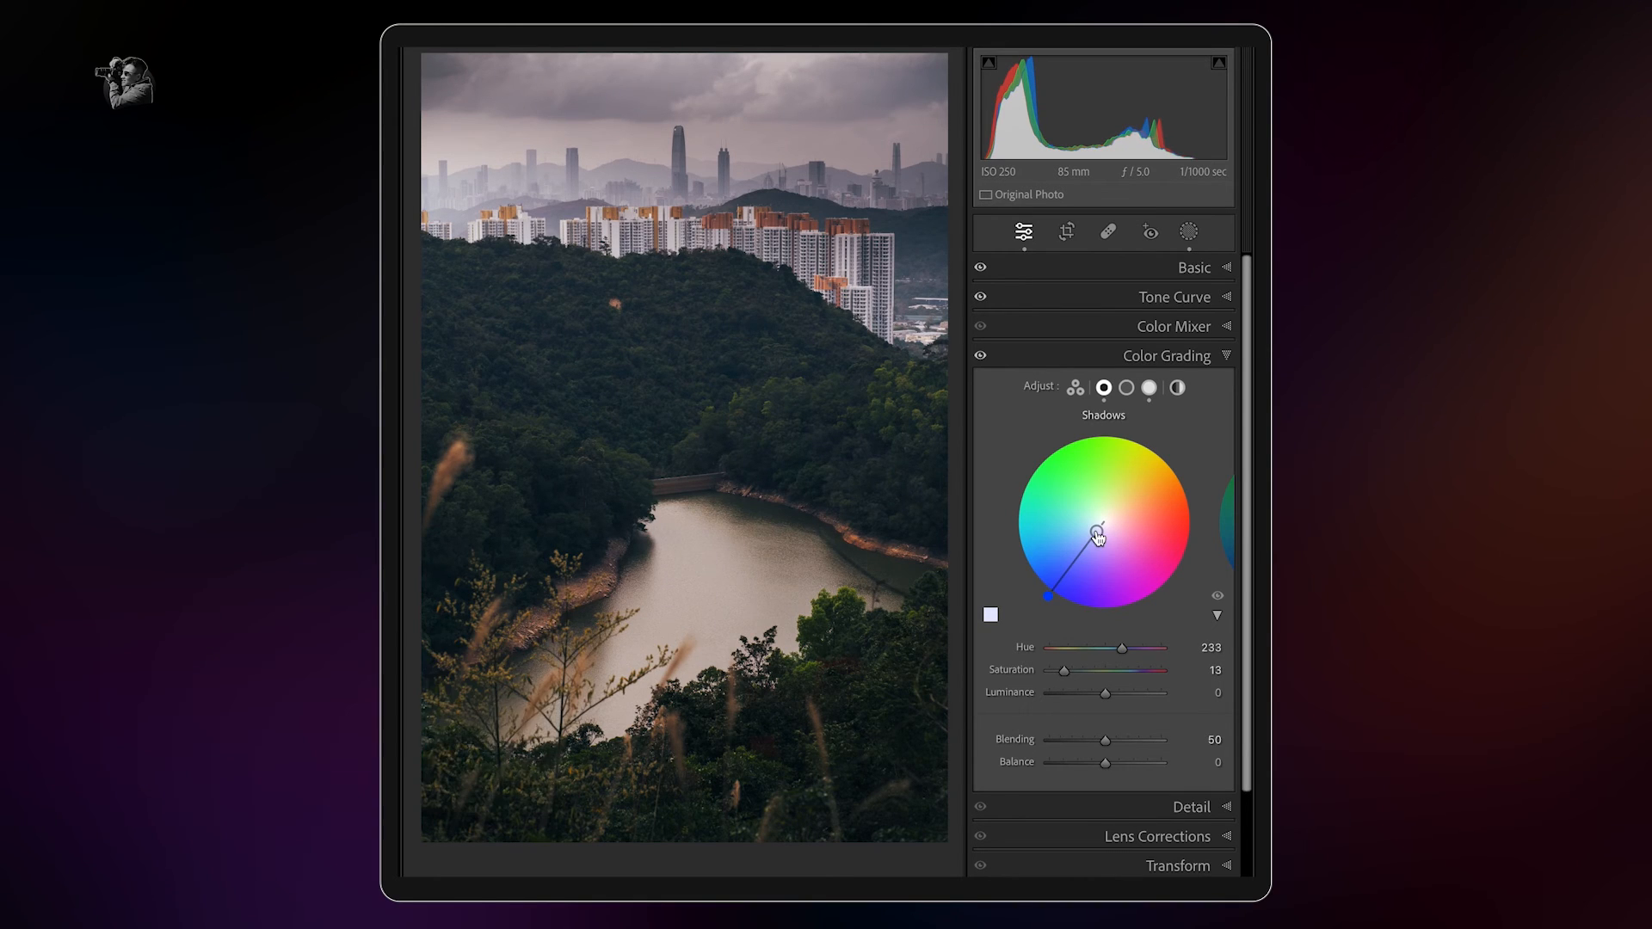
left_click_drag(1105, 693, 1116, 697)
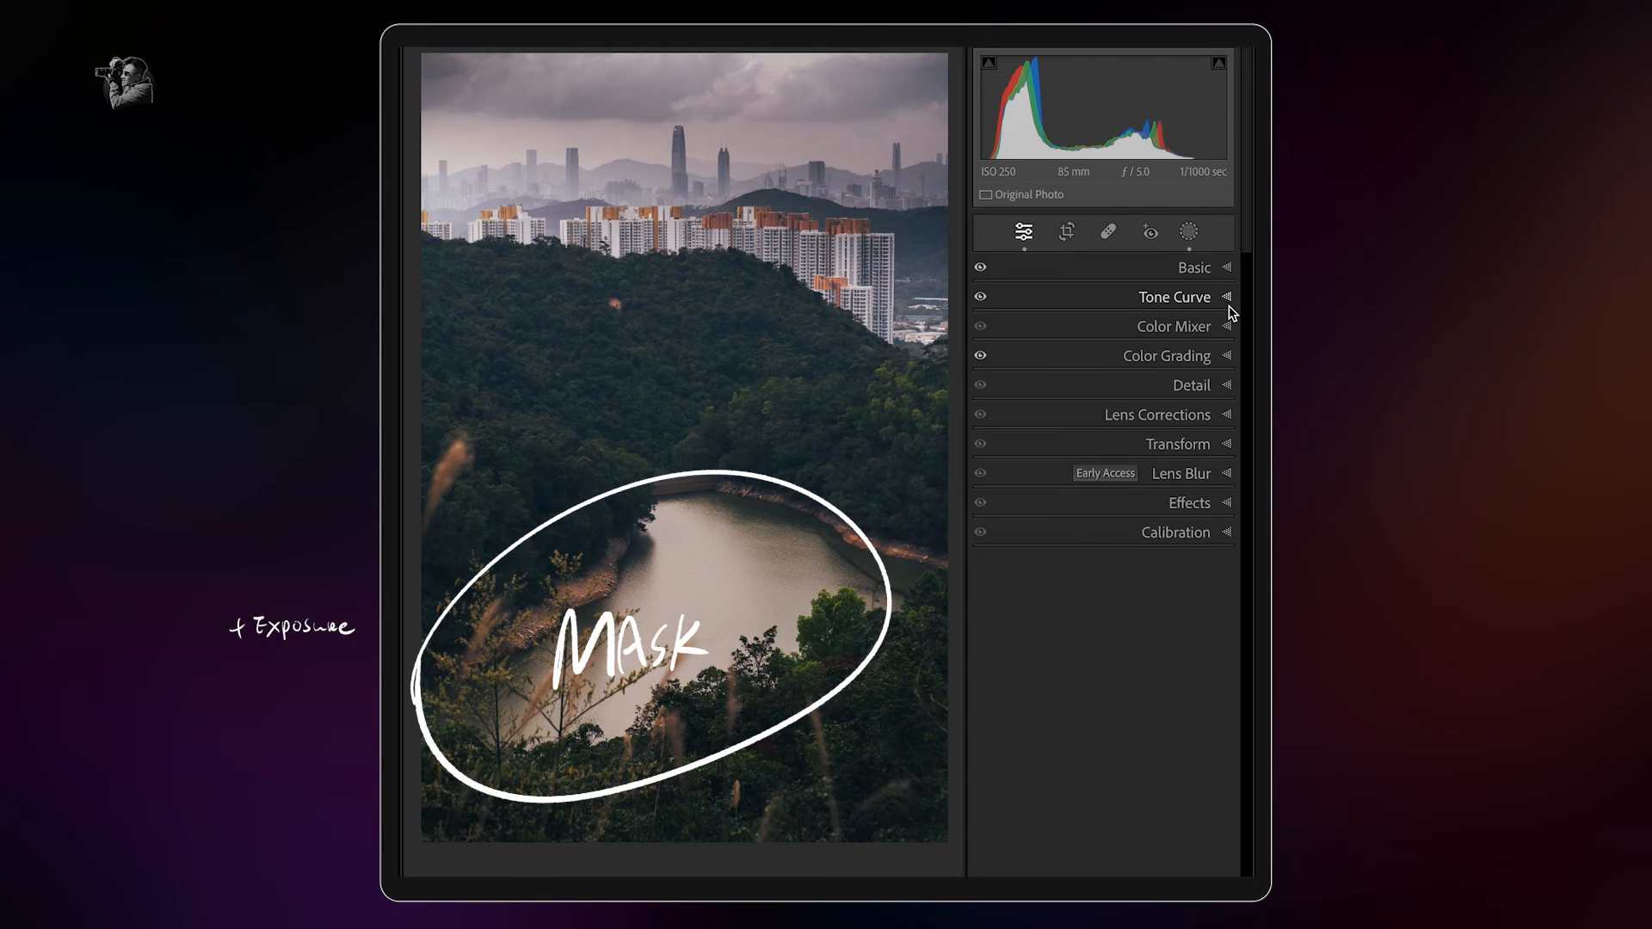
Step: Create a radial gradient mask over the lake and tilt its ellipse to follow the shoreline
left_click(1188, 230)
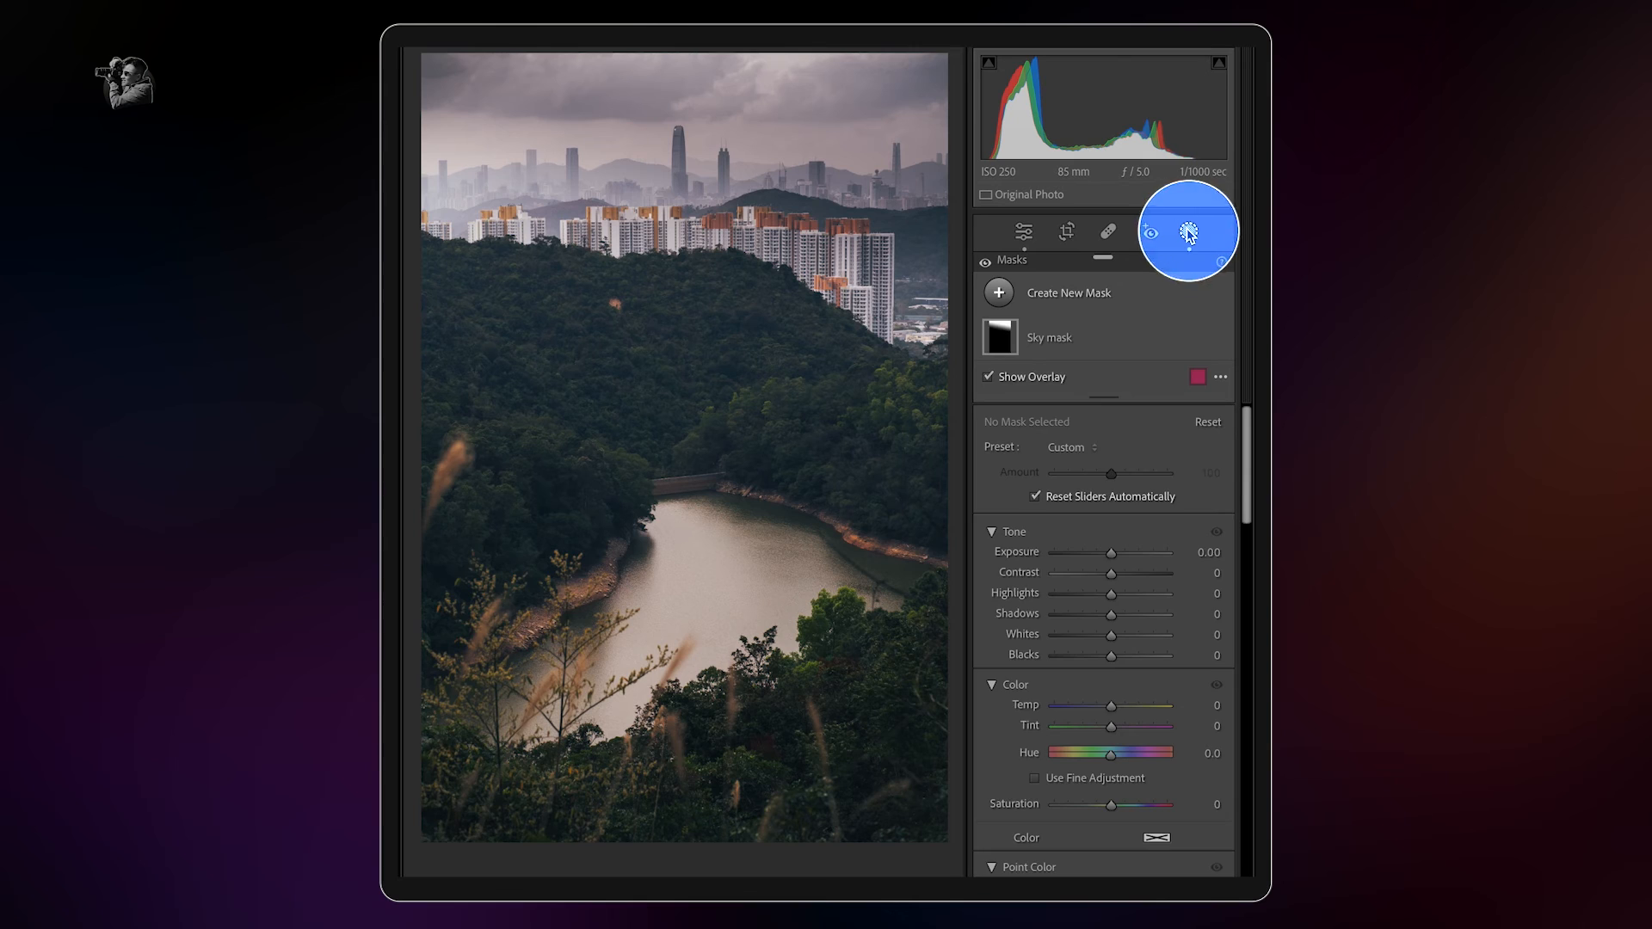
left_click(1097, 296)
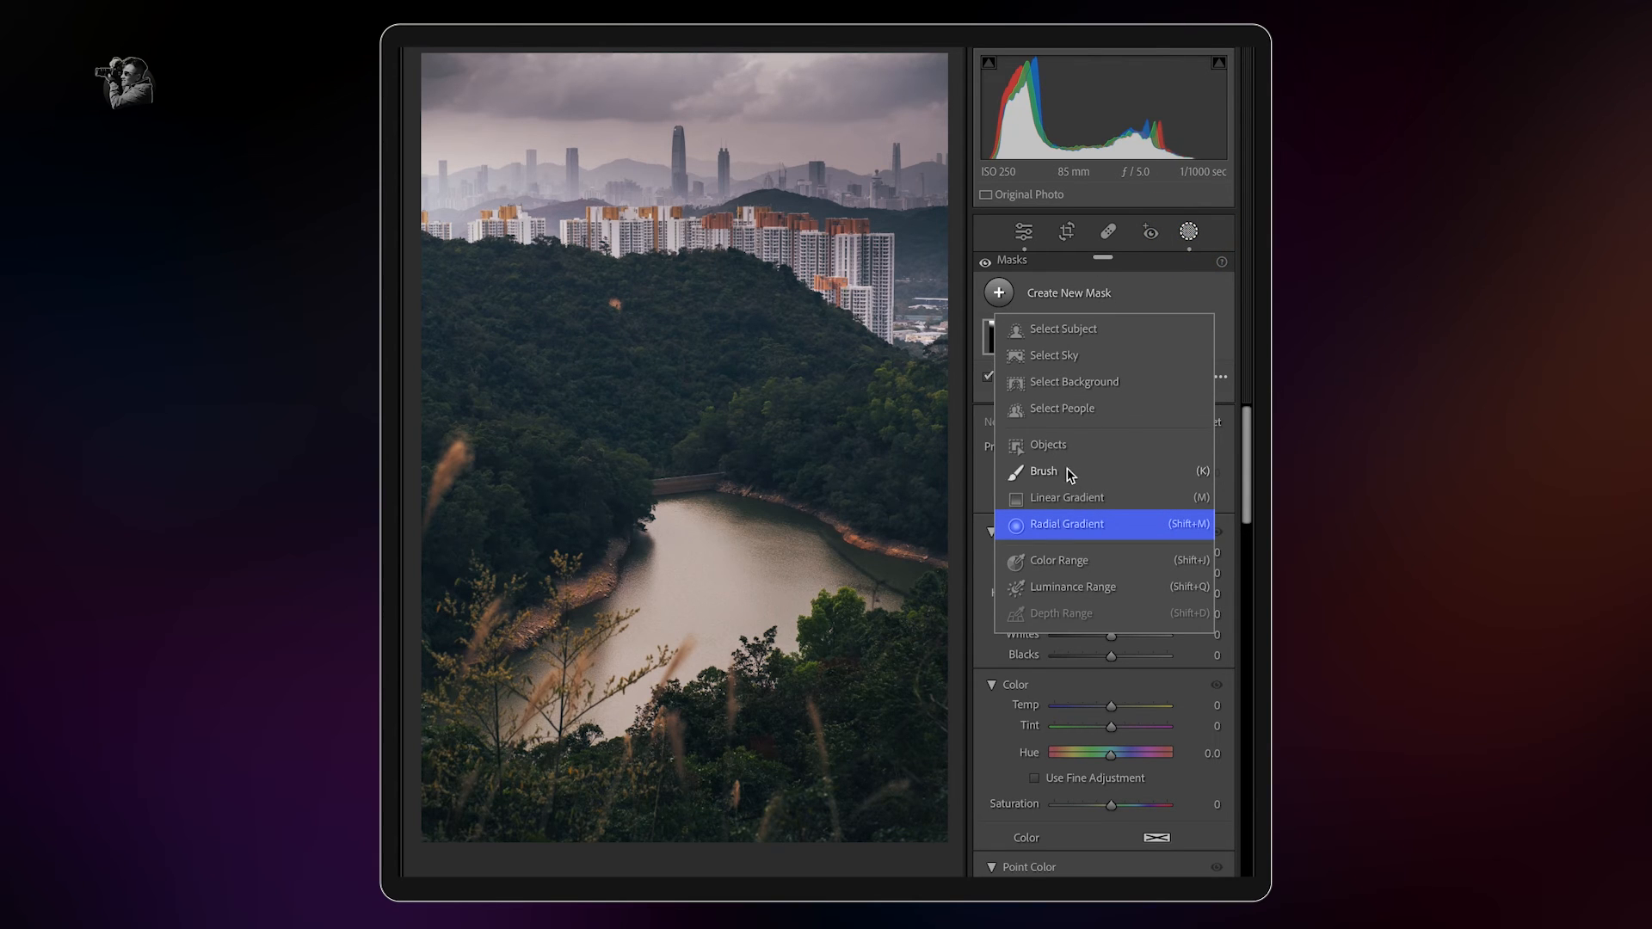
left_click(1067, 526)
left_click_drag(632, 522, 795, 649)
left_click_drag(693, 521, 718, 608)
left_click_drag(657, 776, 715, 770)
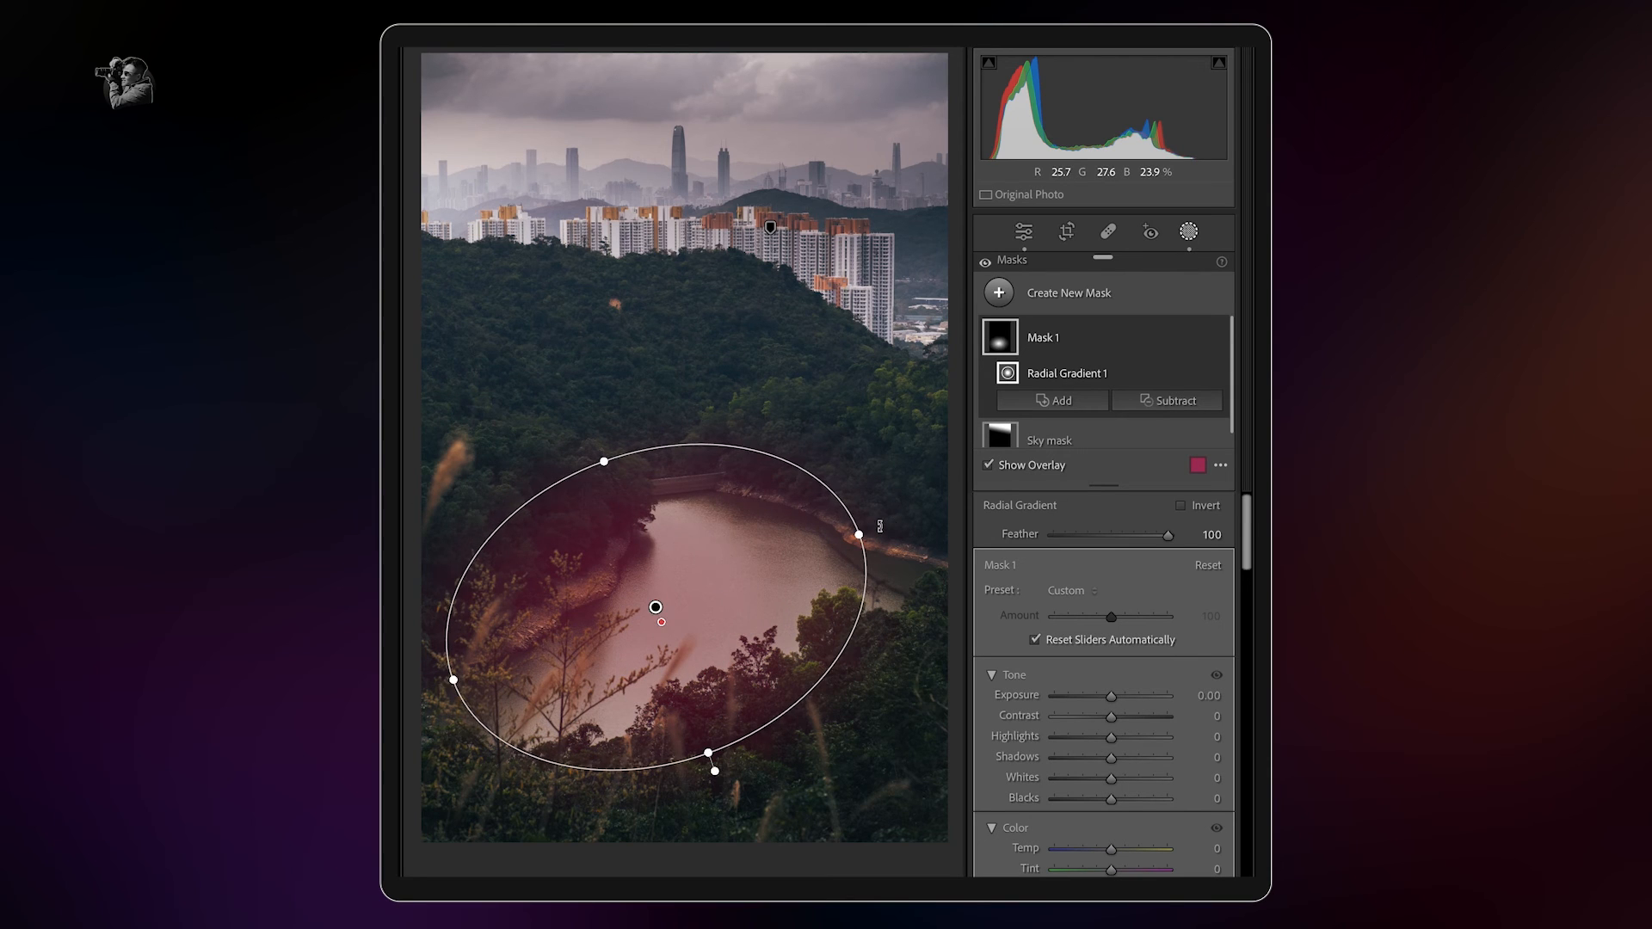
Step: Set the radial mask's Exposure to 0.40, Highlights to 50 and Shadows to 50
left_click_drag(1113, 698, 1143, 740)
left_click(1216, 739)
type("50")
key("Tab")
type("50")
key("Return")
Step: Rename the radial gradient mask "Brighten"
left_click(1048, 345)
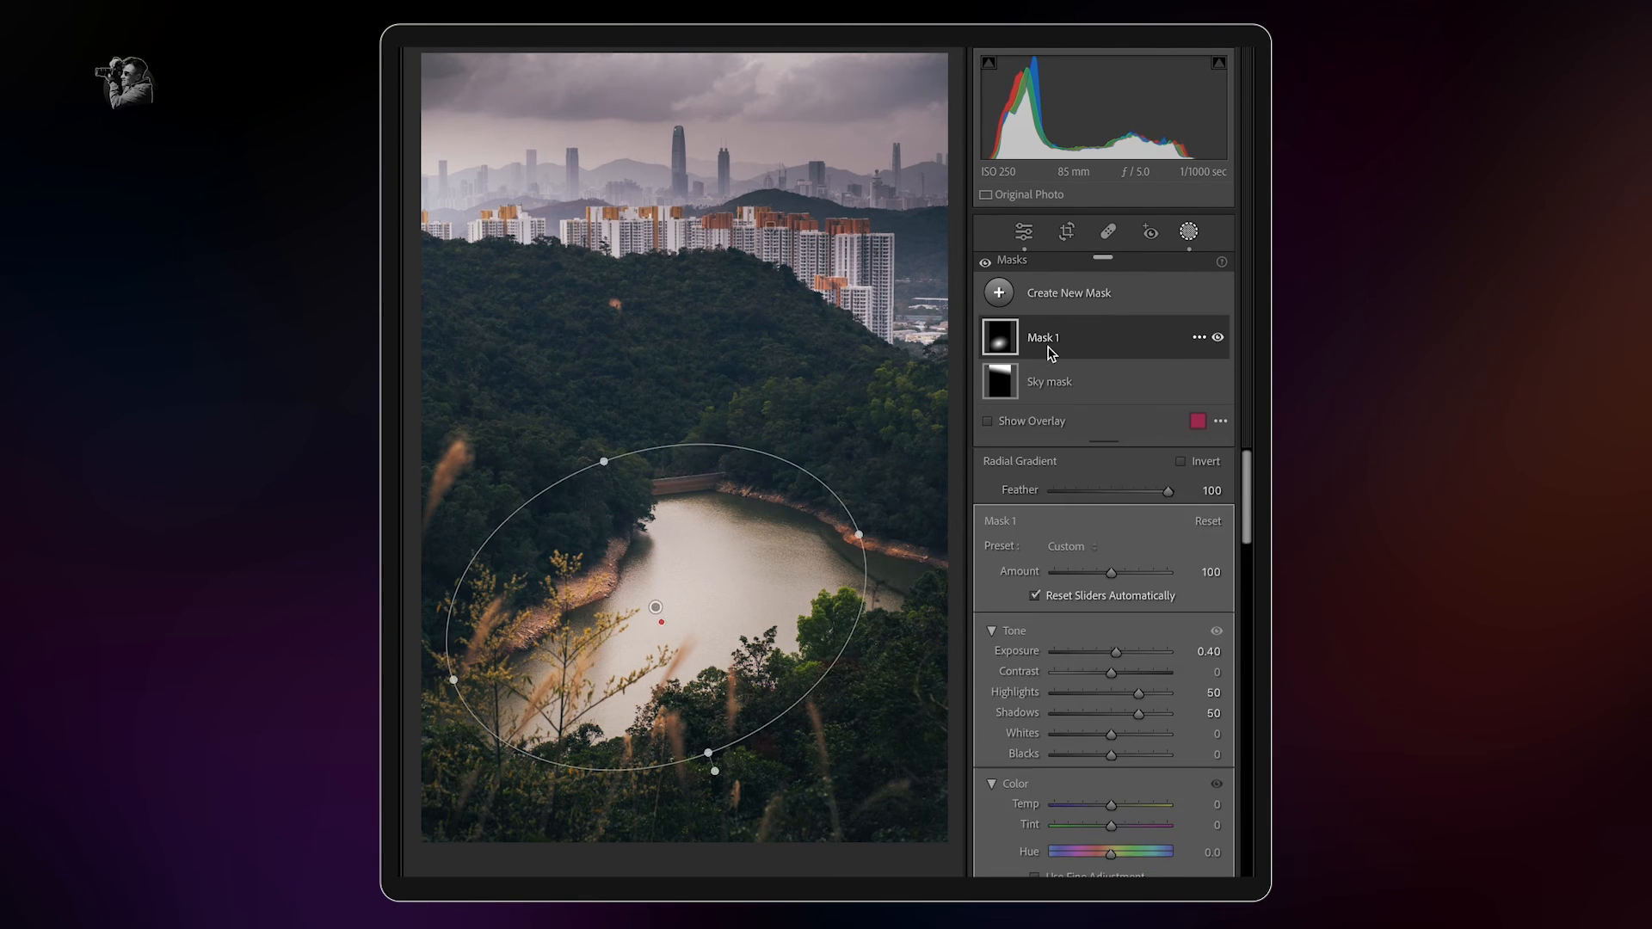
double_click(1048, 346)
type("Bi")
type("ighten")
key("Return")
Step: Reduce the Brighten mask's Amount to 40 and narrow its ellipse to fit the lake more closely
left_click_drag(1110, 617, 1073, 626)
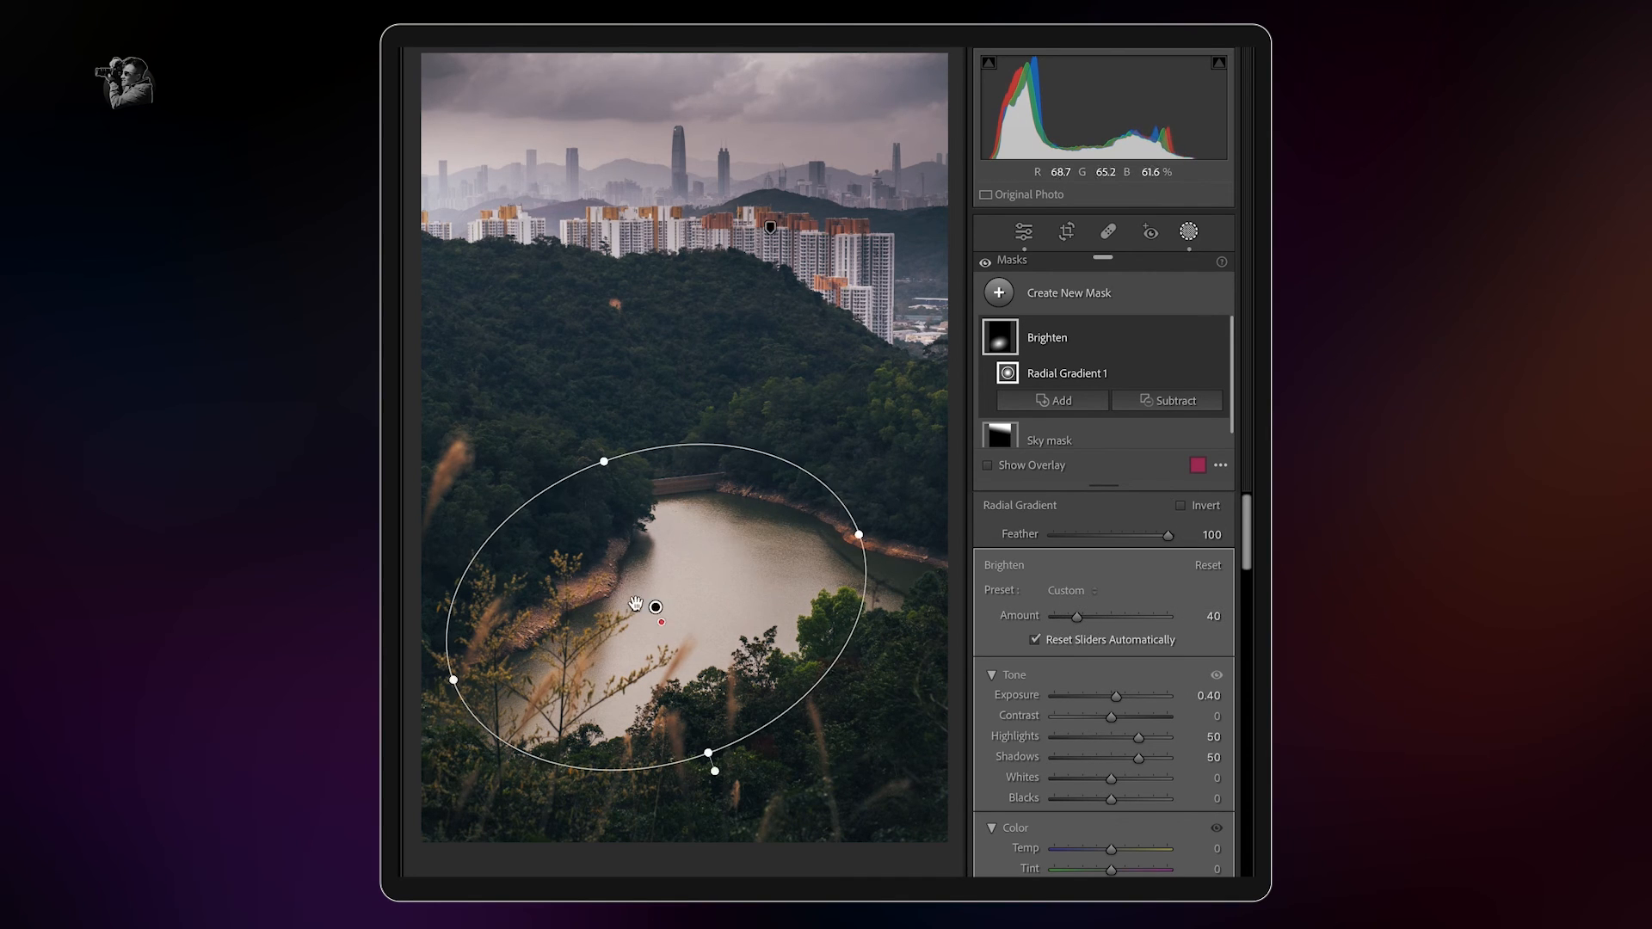
left_click_drag(603, 456, 619, 490)
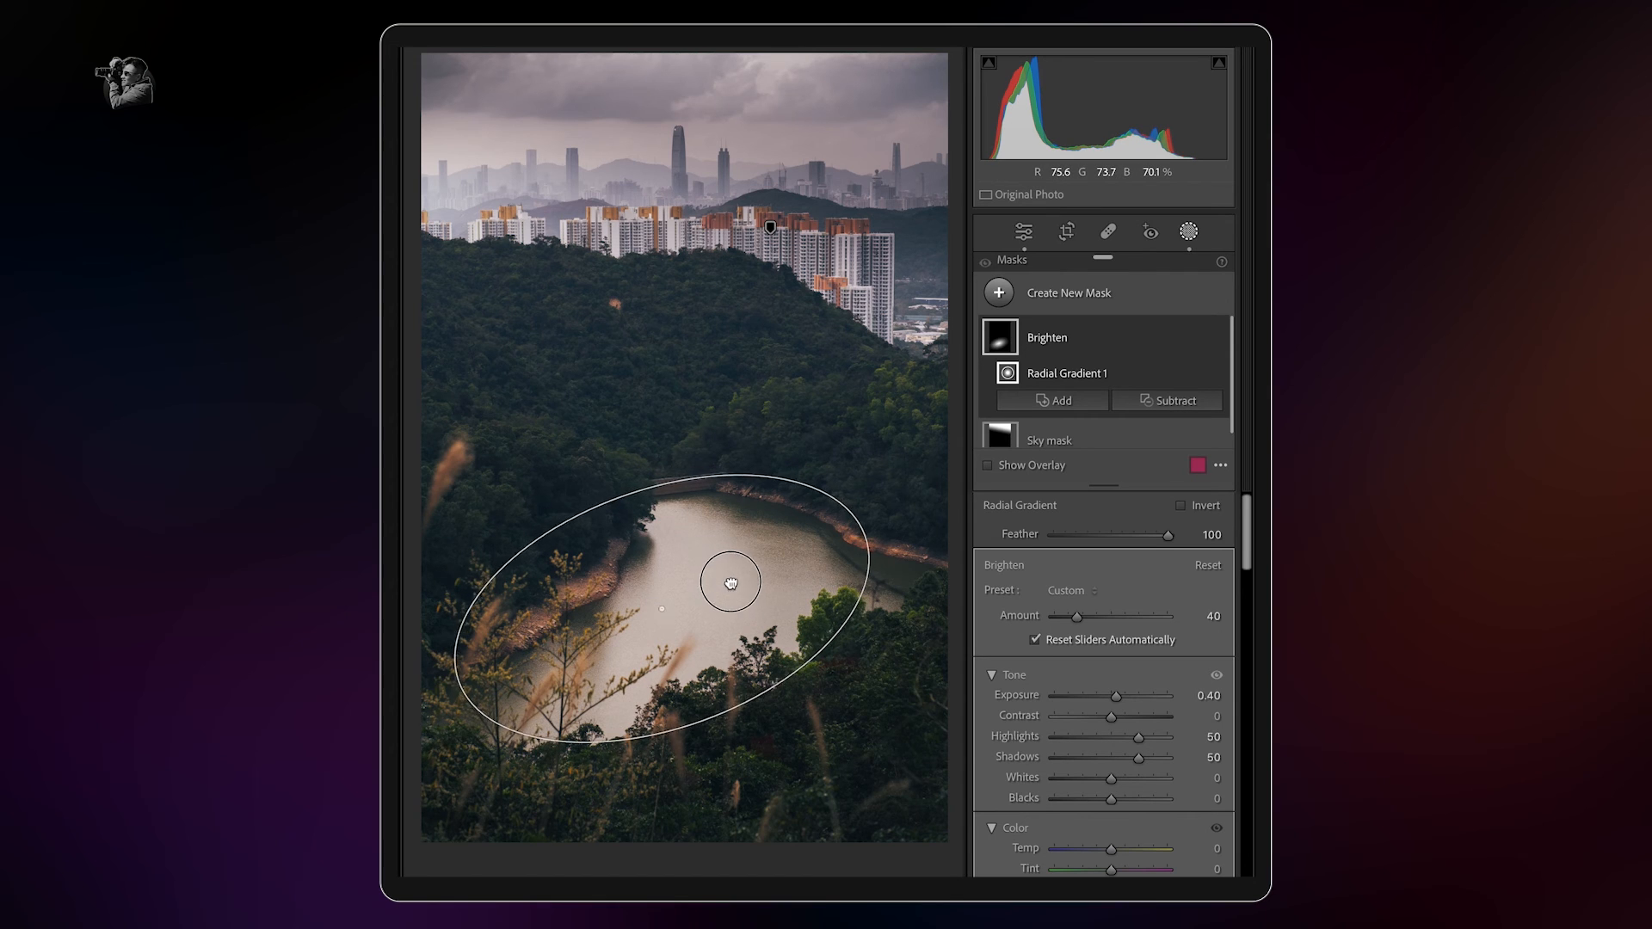
left_click_drag(732, 594, 732, 587)
Step: Toggle all masks, the Brighten mask and the Sky mask off and on to compare the photo with and without them
left_click(985, 263)
left_click(985, 262)
left_click(985, 262)
left_click(985, 263)
left_click(1218, 338)
left_click(1218, 338)
left_click(1218, 338)
left_click(1218, 338)
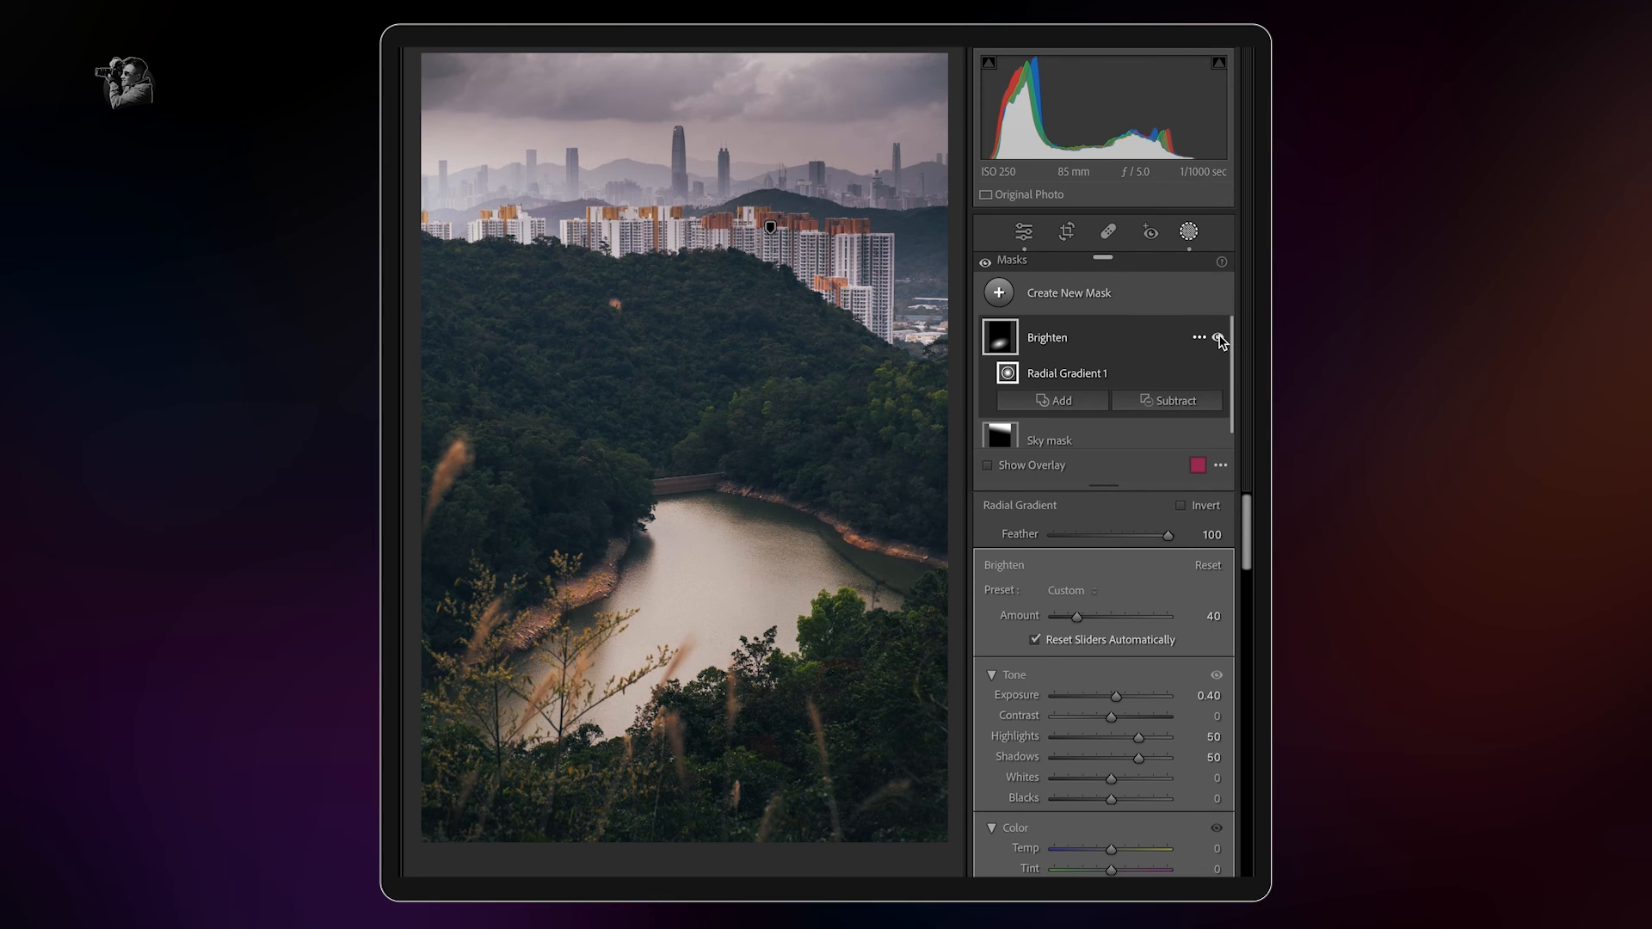
left_click(1163, 336)
left_click(1218, 382)
left_click(1219, 381)
left_click(1218, 381)
left_click(1218, 381)
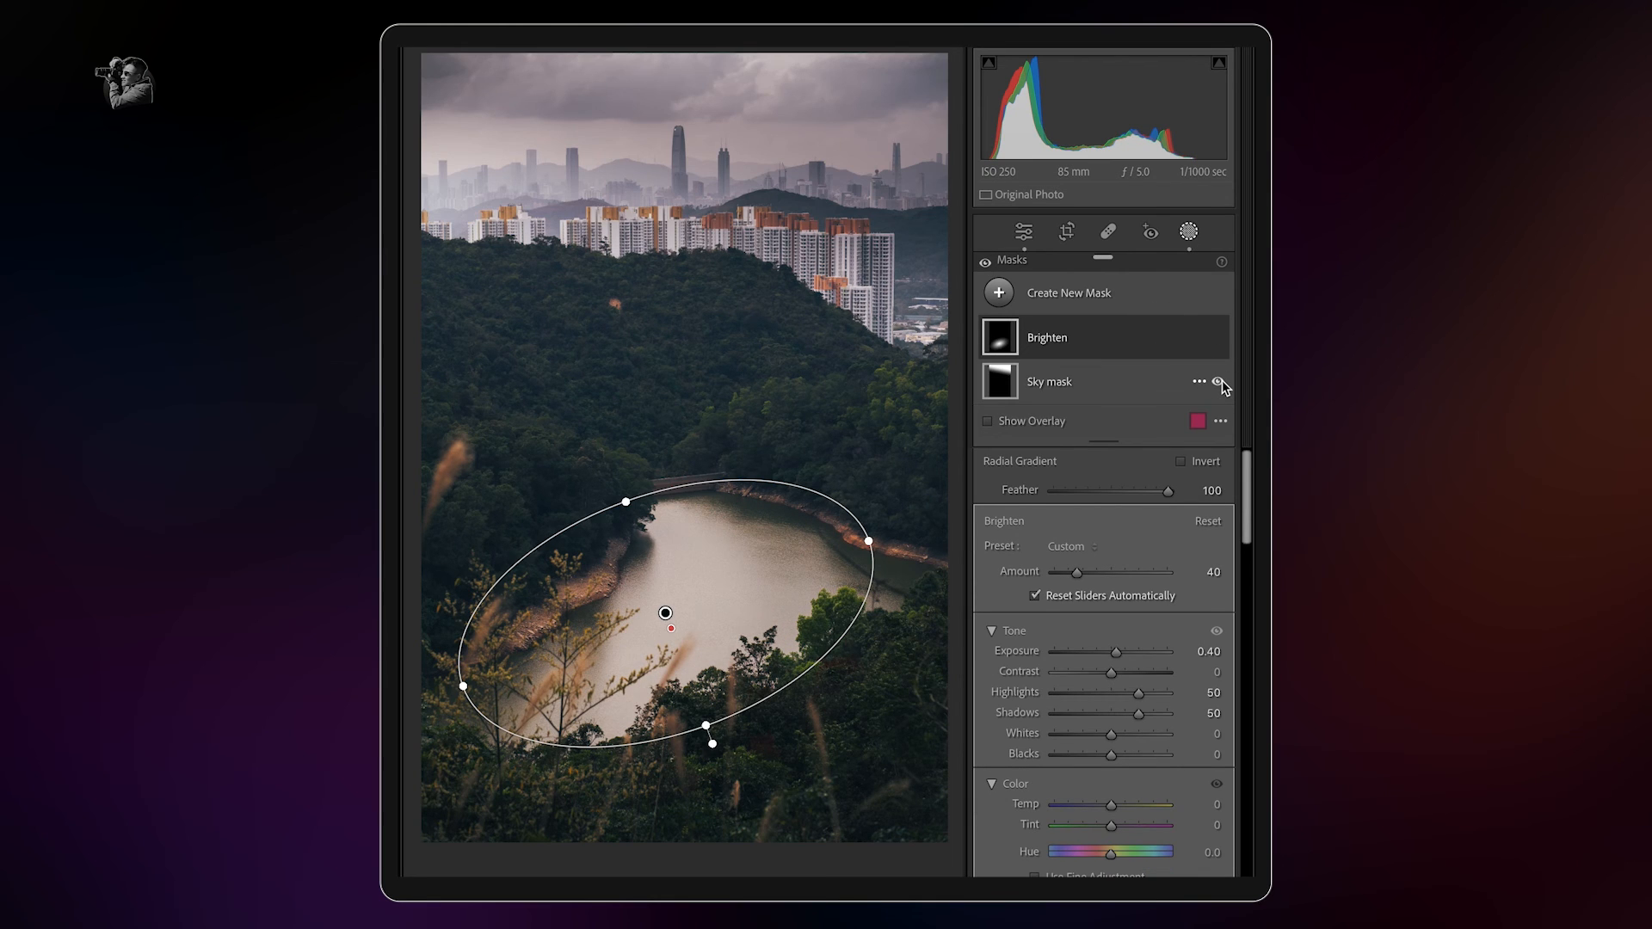
Step: Extend the Sky mask's linear gradient farther down over the hillside and make its angle more level
left_click(1089, 379)
left_click_drag(839, 240, 837, 226)
left_click_drag(763, 319, 764, 366)
left_click_drag(774, 132, 769, 126)
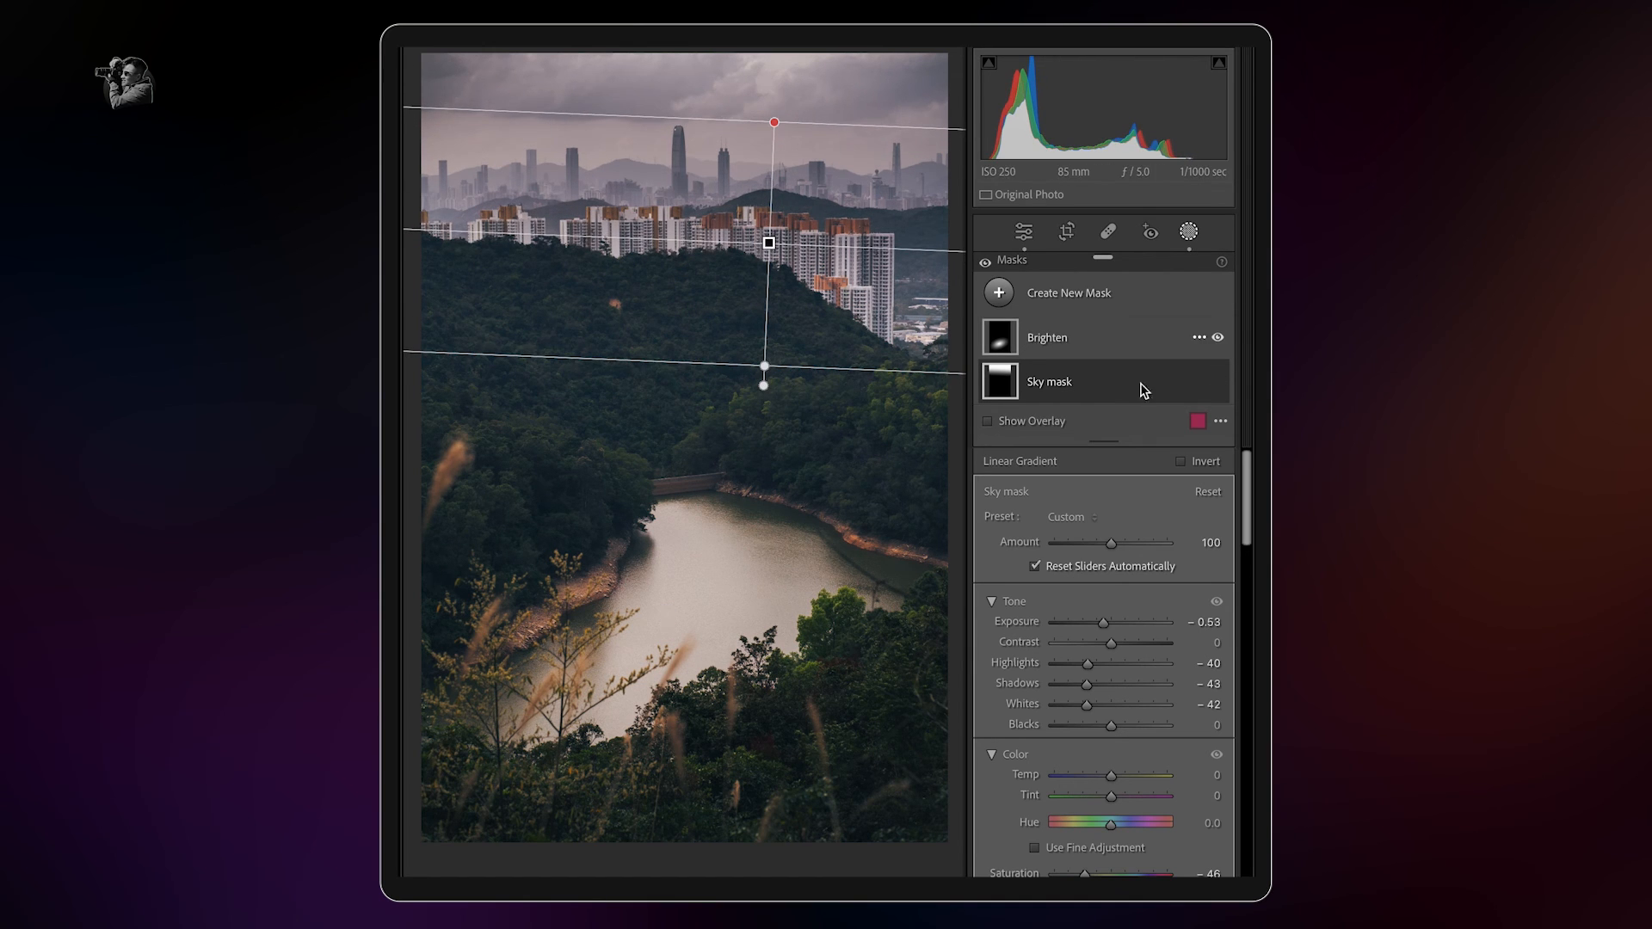
left_click(1105, 385)
Step: Leave masking and open the red channel's tone curve for editing
key("e")
left_click(1179, 297)
left_click(1097, 326)
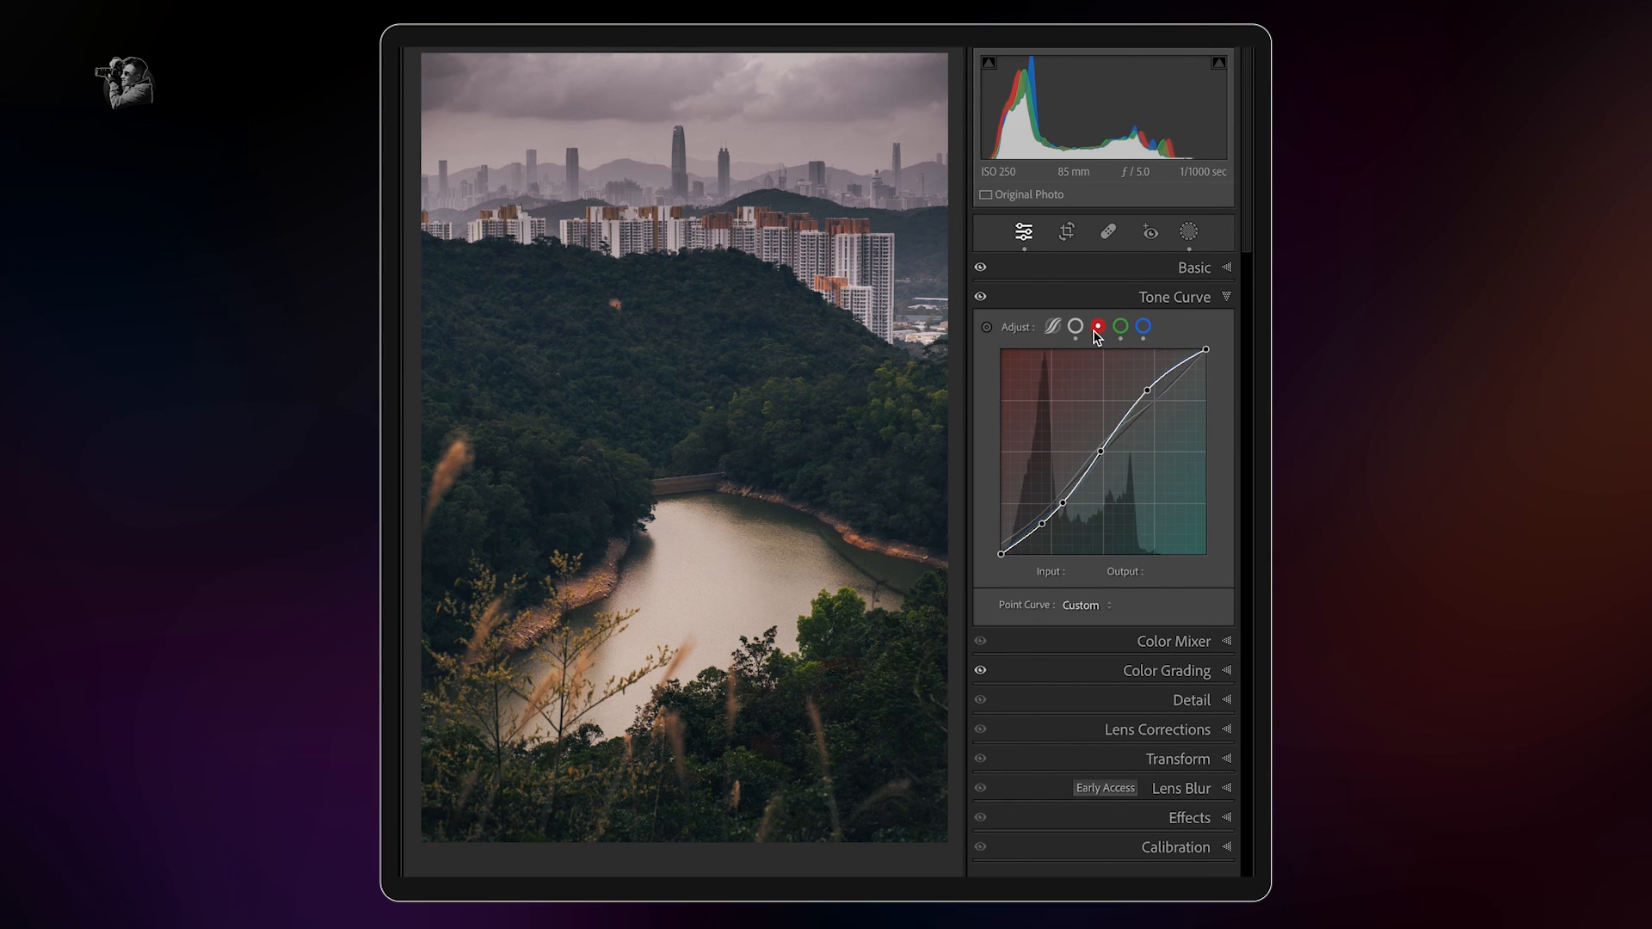